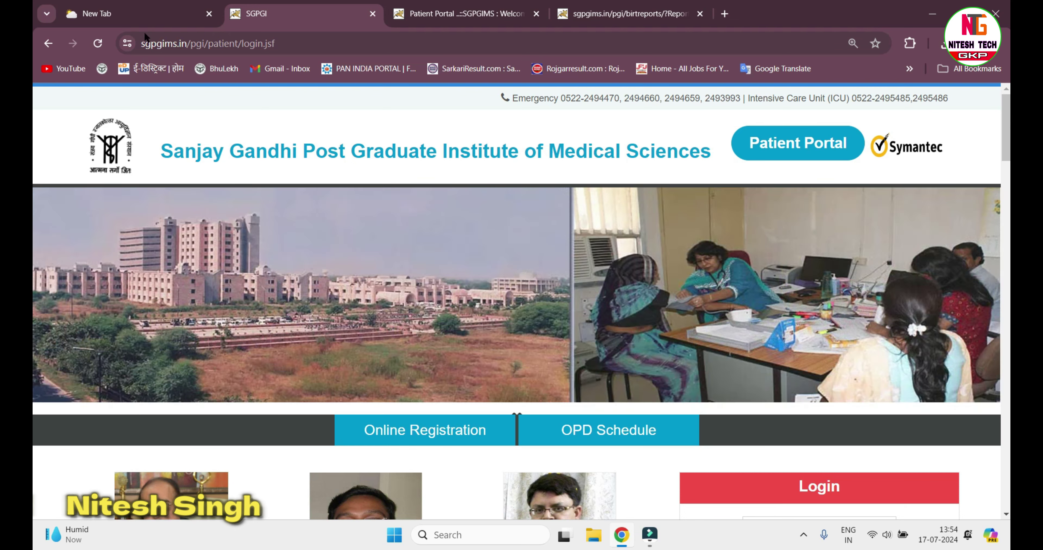
# - Search the web for "pgi lucknow online registration" and look over the SGPGIMS patient online registration form
pyautogui.click(198, 14)
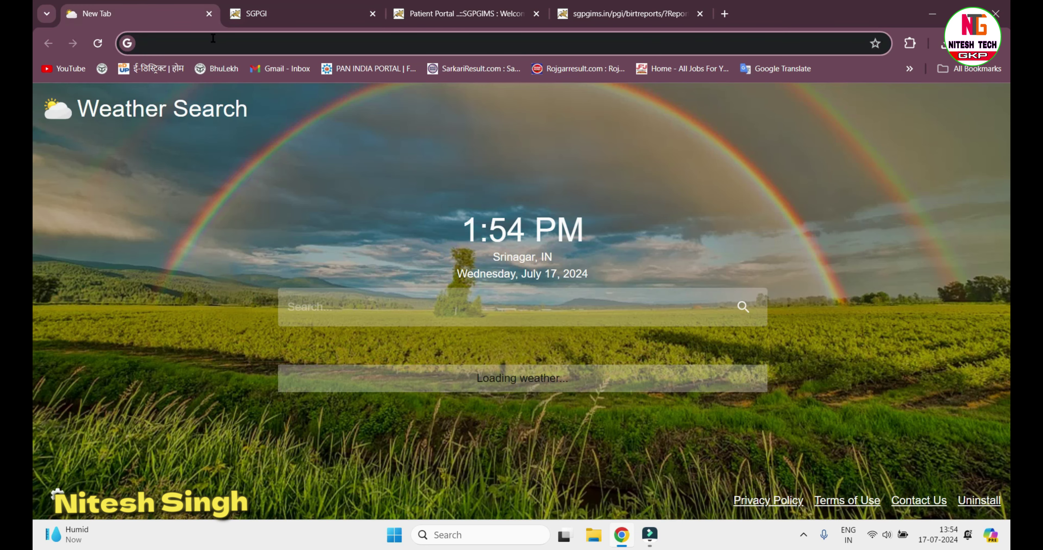
pyautogui.click(156, 45)
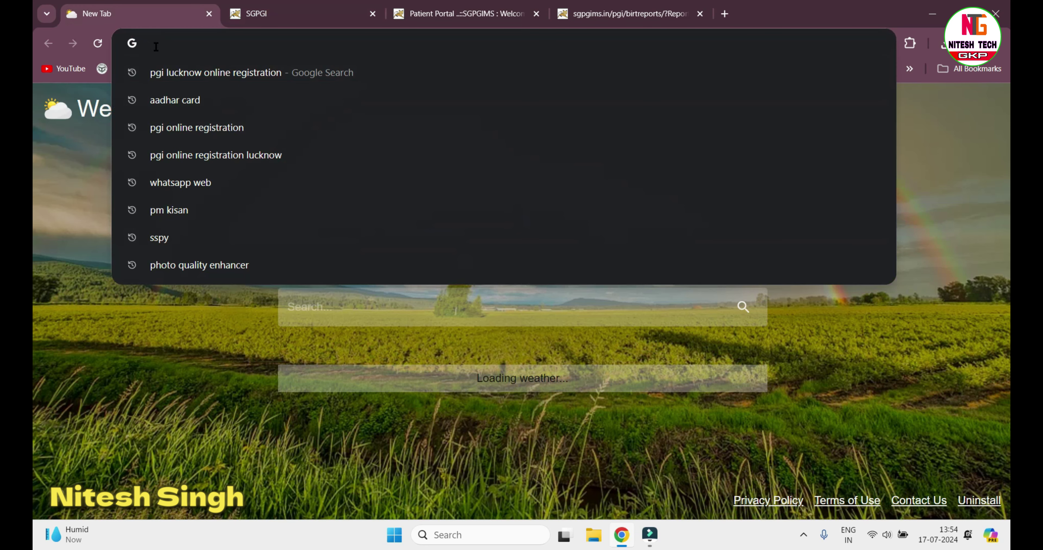
pyautogui.click(230, 73)
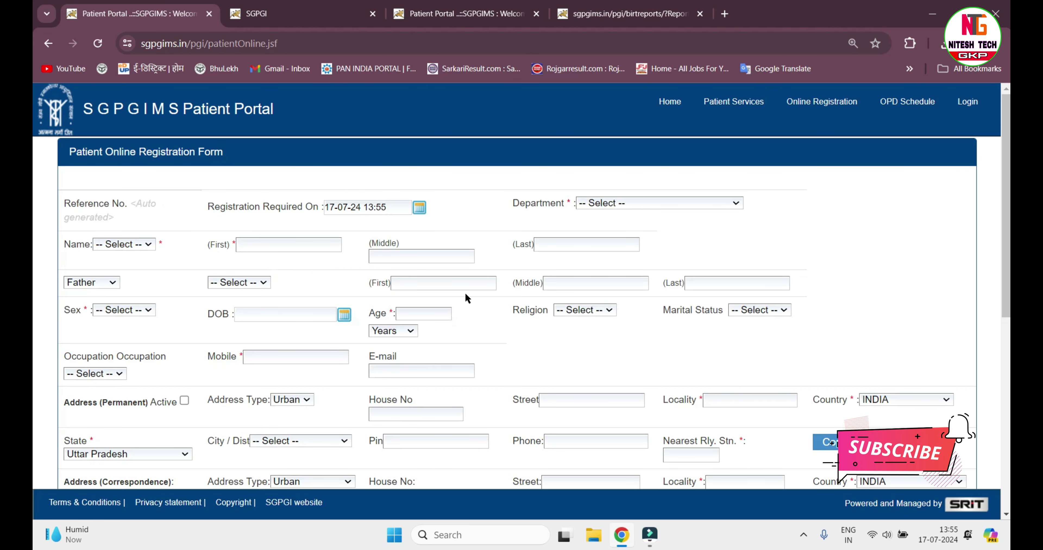
pyautogui.scroll(-3, 435, 268)
pyautogui.scroll(3, 436, 269)
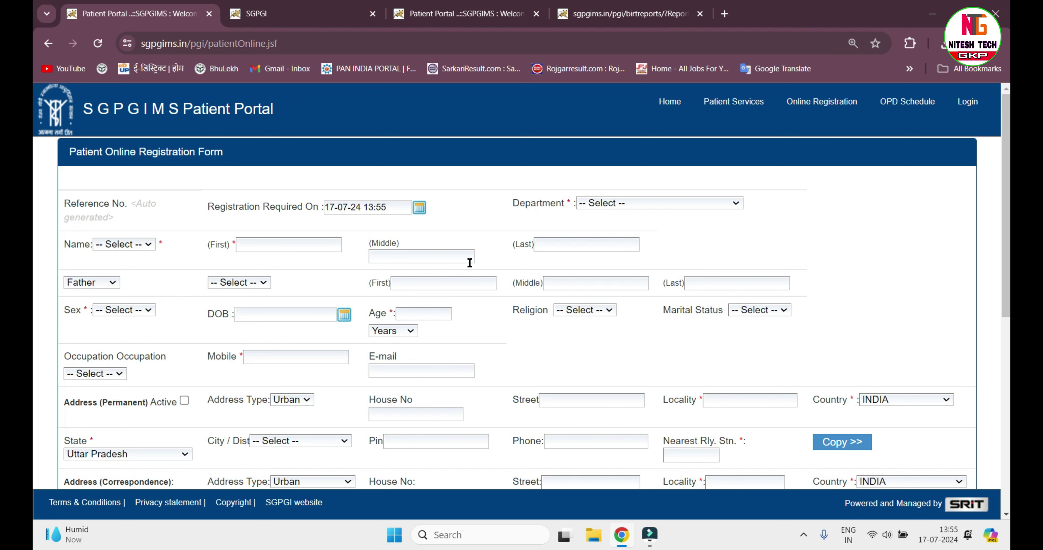
pyautogui.scroll(-5, 522, 273)
pyautogui.scroll(5, 522, 272)
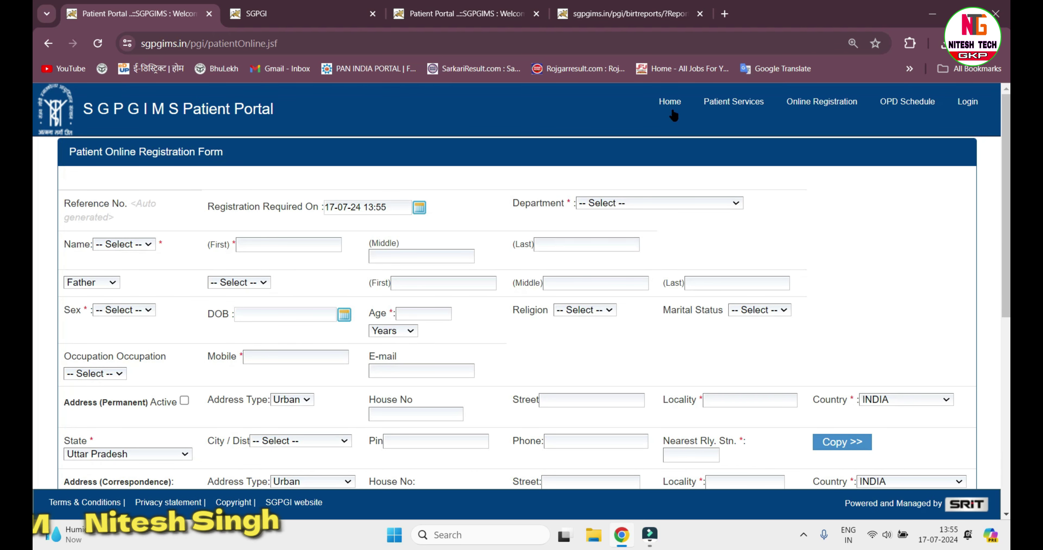
# - Open Online Registration from the portal's home page and accept the pre-registration instructions to reach the form
pyautogui.click(671, 114)
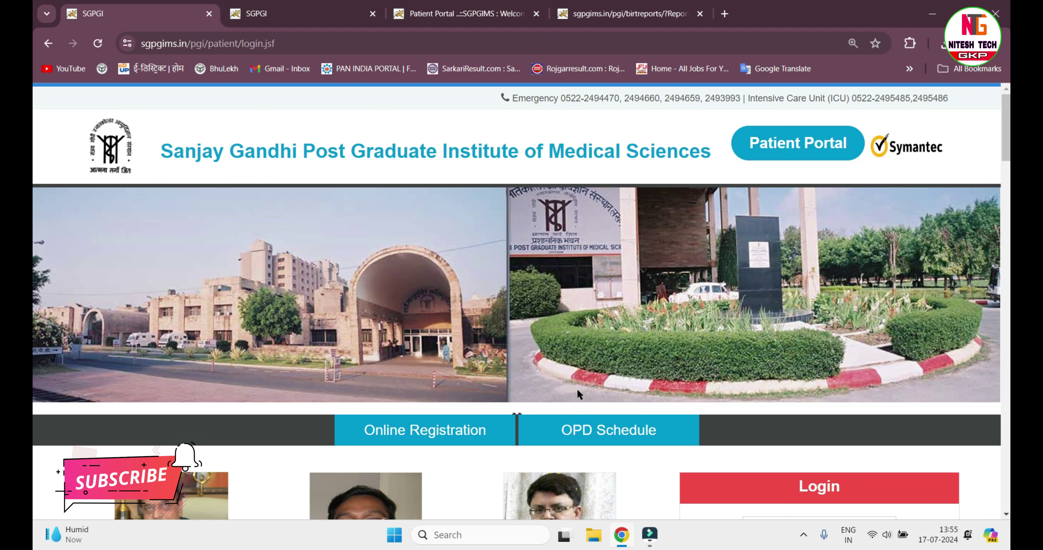
pyautogui.scroll(-5, 578, 390)
pyautogui.scroll(5, 581, 400)
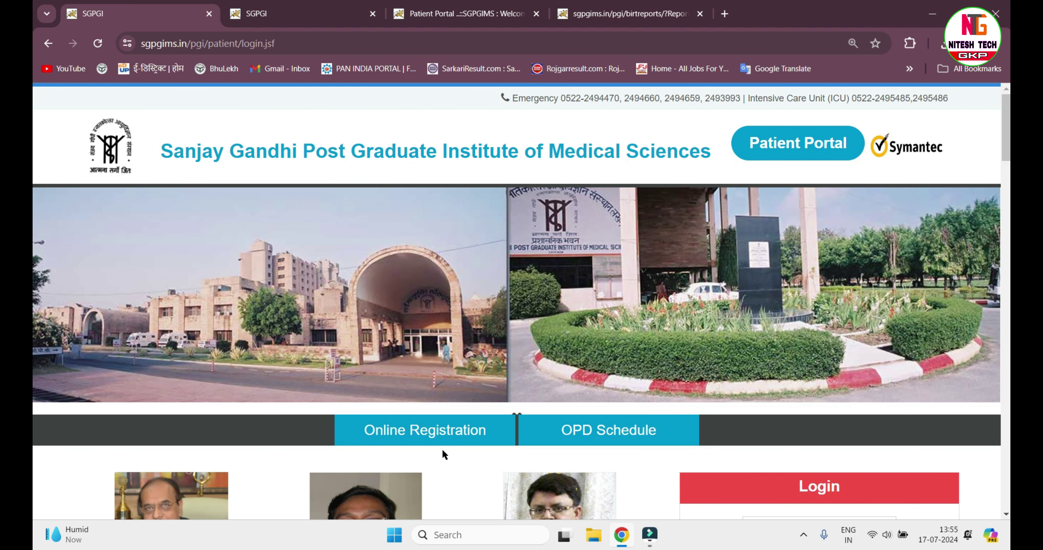
pyautogui.click(395, 433)
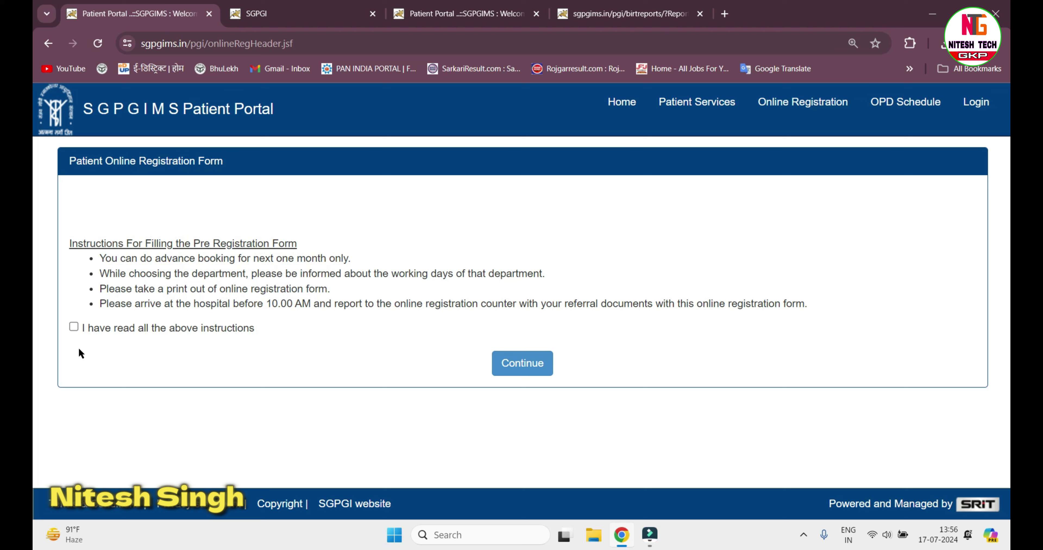
pyautogui.click(74, 327)
pyautogui.click(522, 366)
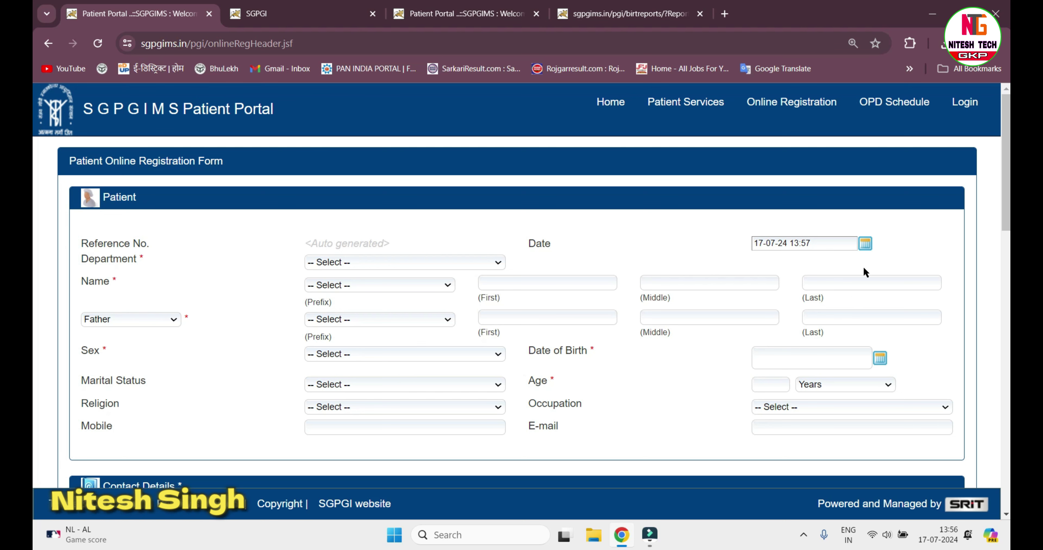
pyautogui.click(865, 243)
pyautogui.click(78, 267)
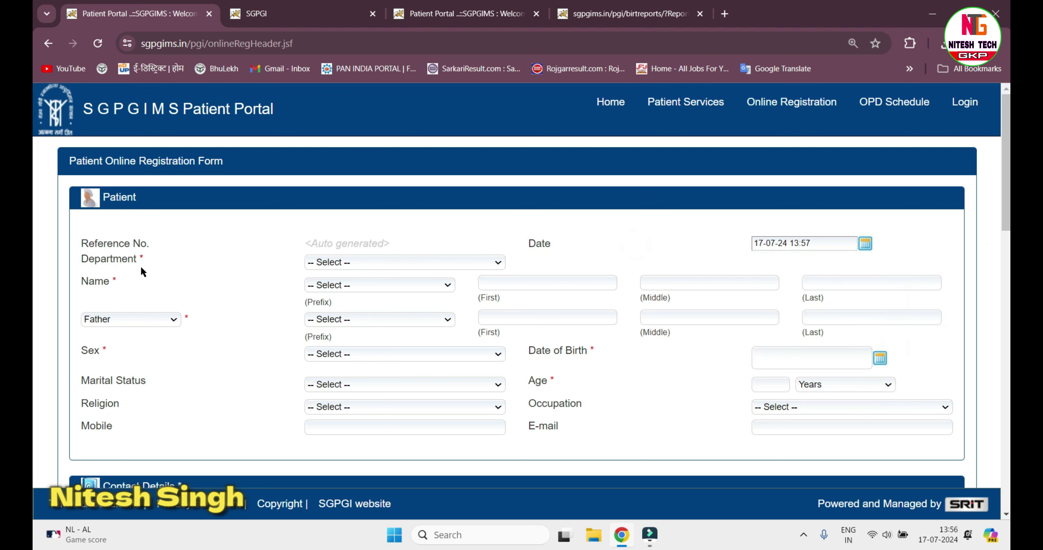
pyautogui.rightClick(259, 281)
pyautogui.click(584, 255)
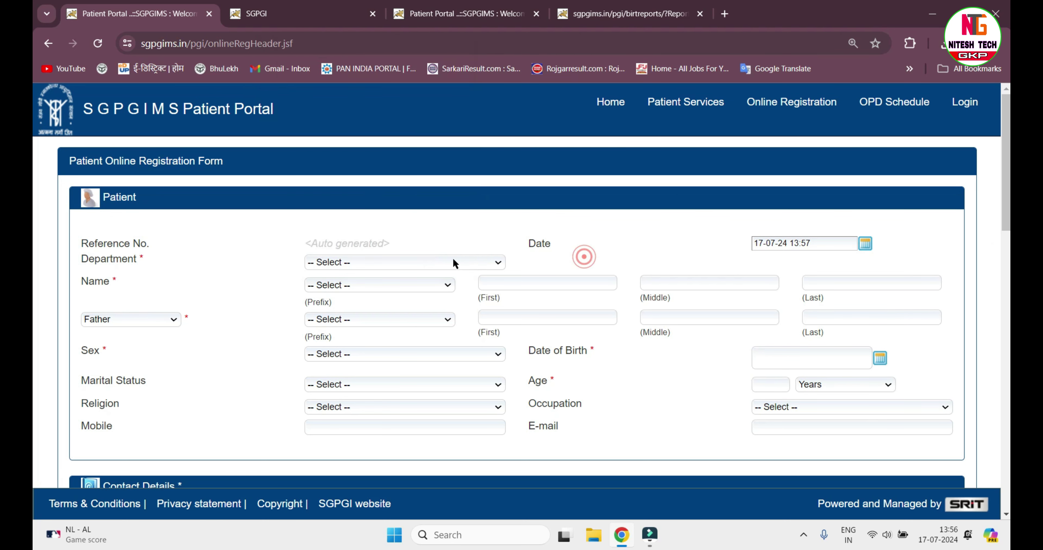
# - Set the patient's department to Neurosurgery and close the department's OPD schedule
pyautogui.click(417, 266)
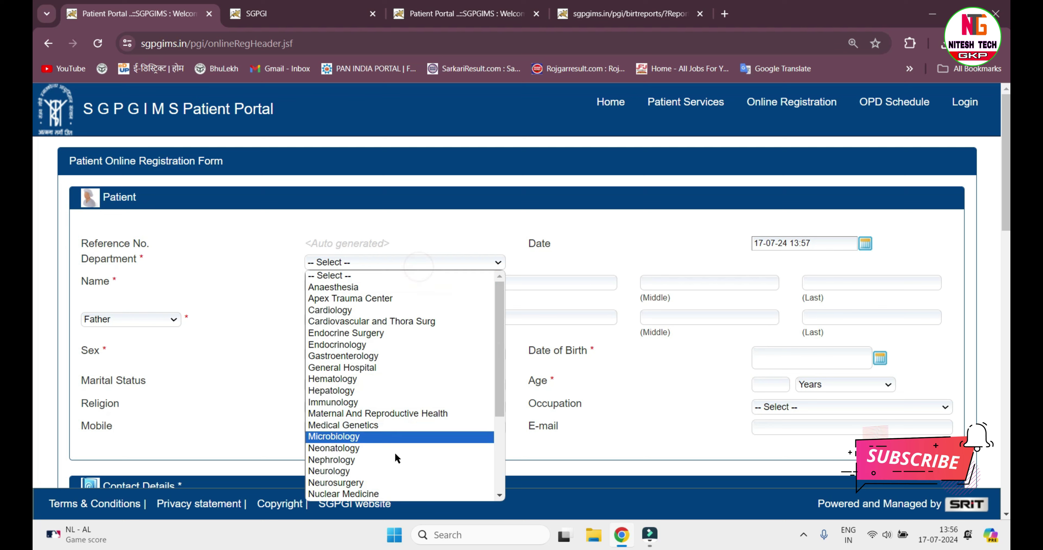
pyautogui.click(376, 483)
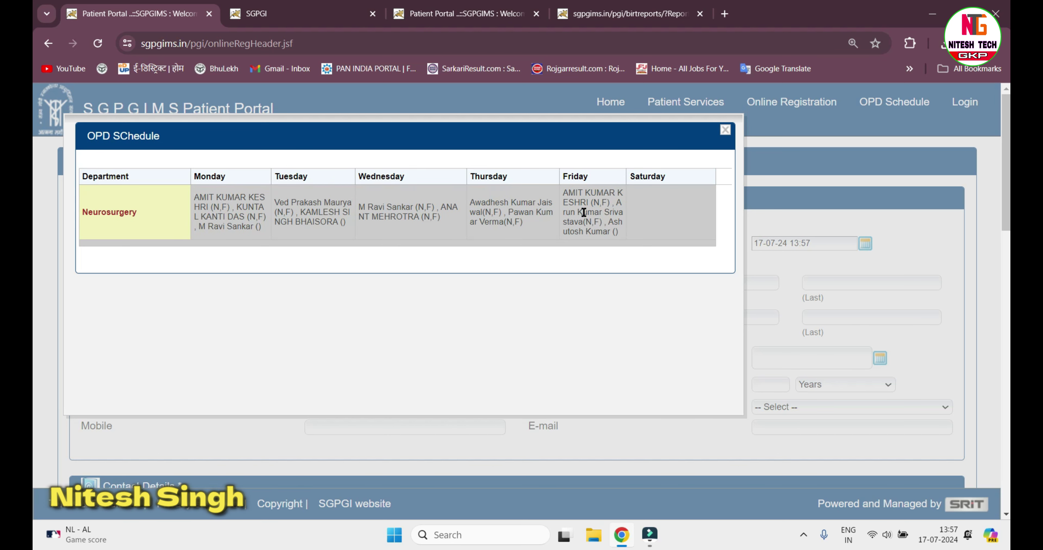
pyautogui.click(725, 136)
pyautogui.rightClick(664, 296)
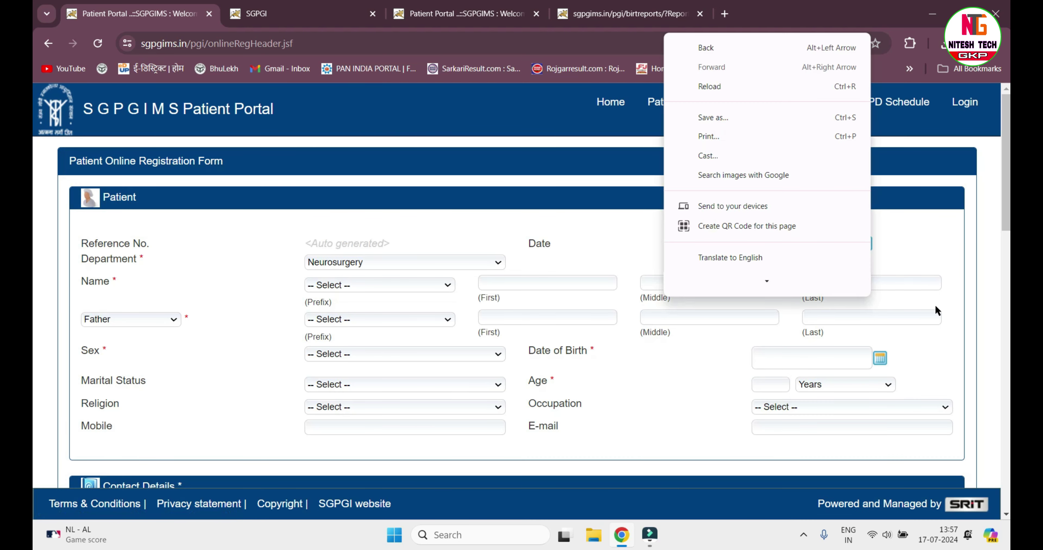
pyautogui.click(962, 246)
# - Set the registration date to 19 July 2024 in the Patient section
pyautogui.click(865, 244)
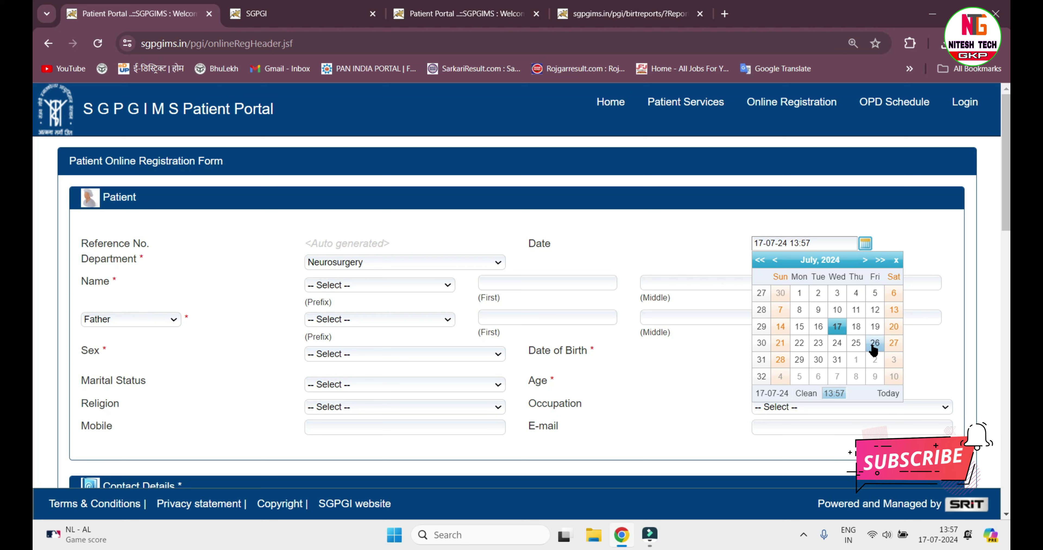
pyautogui.click(874, 327)
pyautogui.rightClick(286, 315)
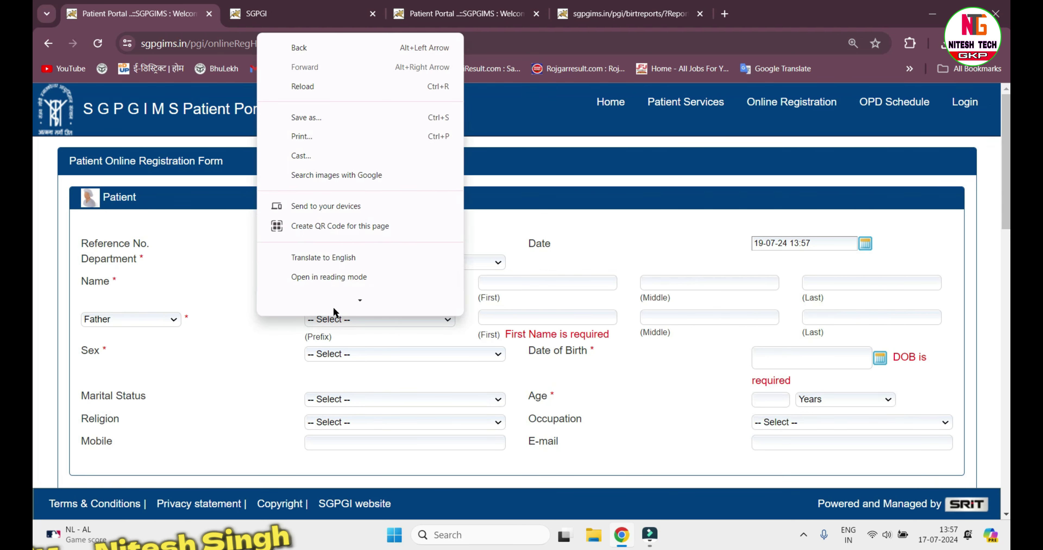
pyautogui.click(620, 236)
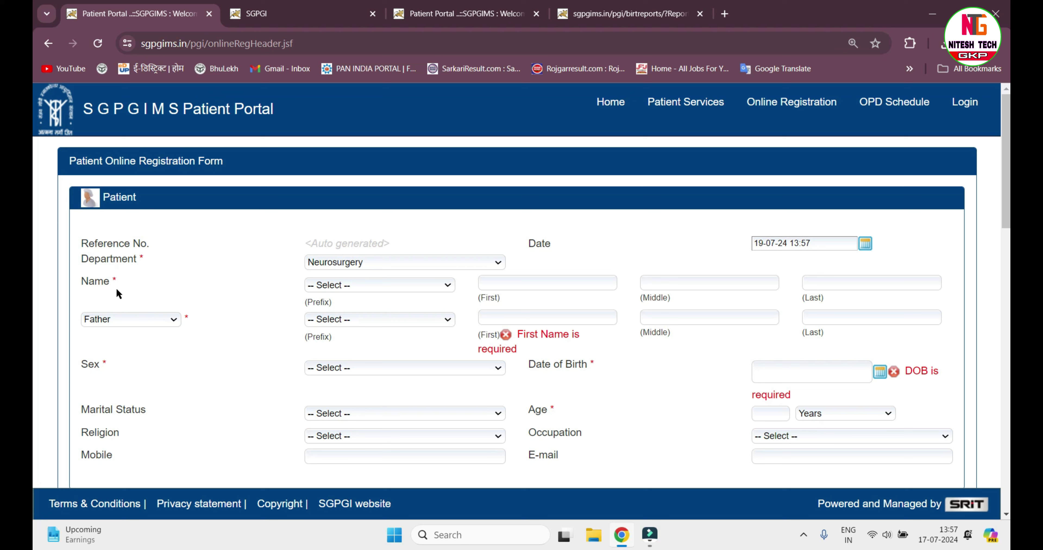
# - Set the patient's name prefix to Mrs and the relation to Husband
pyautogui.click(326, 286)
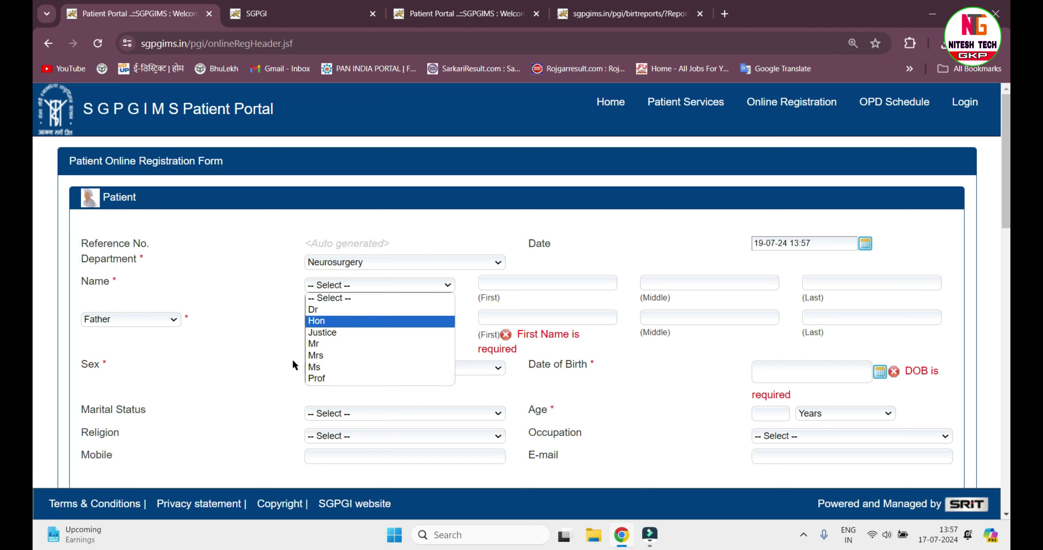
pyautogui.click(327, 356)
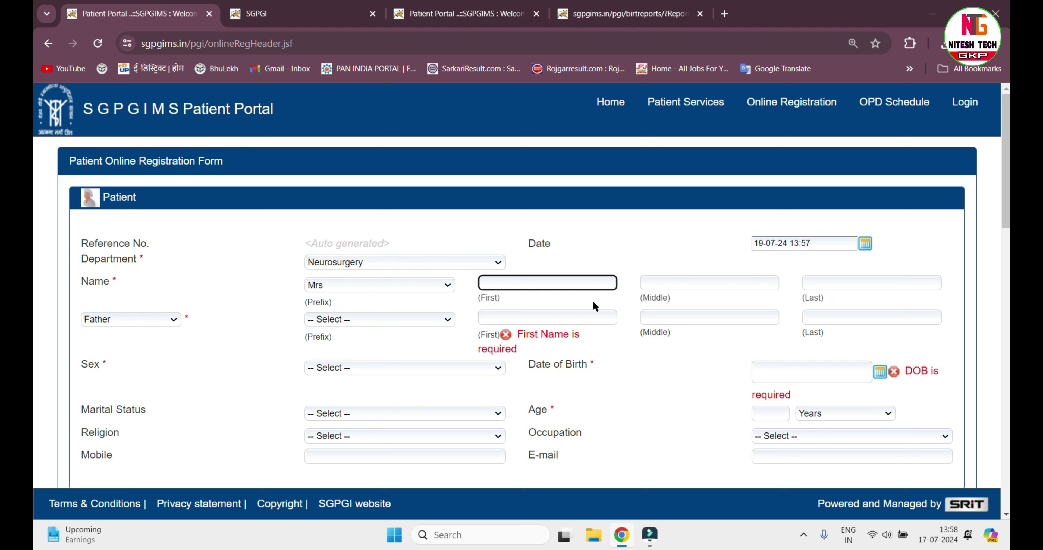
pyautogui.click(103, 341)
pyautogui.click(110, 324)
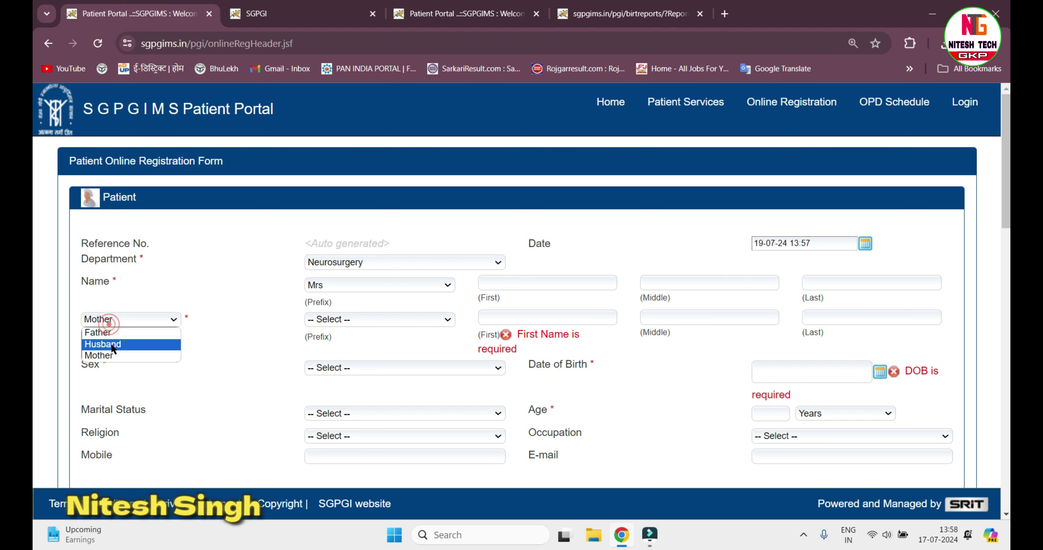
pyautogui.click(108, 344)
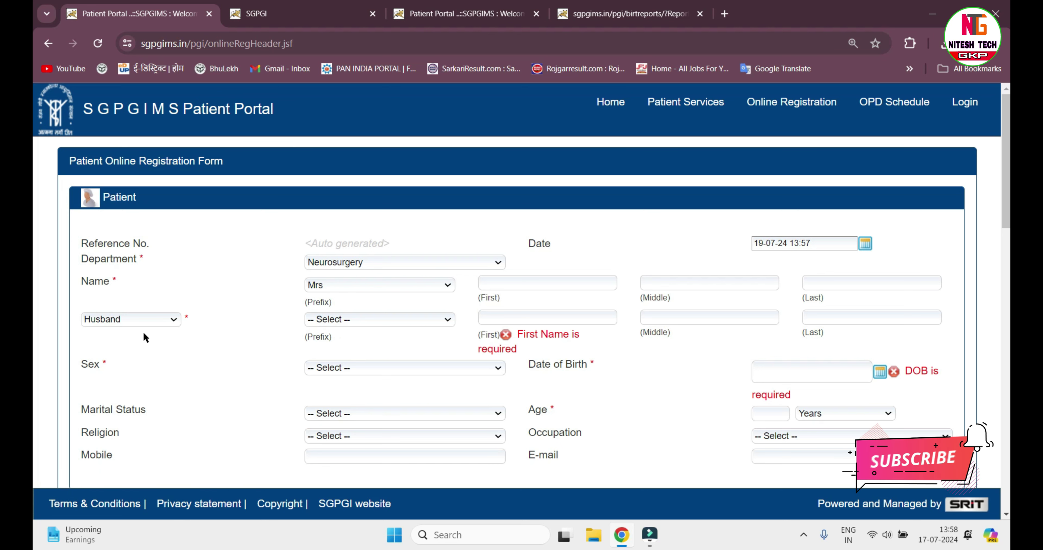
# - Set the husband's name prefix to Mr, leaving his name fields blank
pyautogui.click(339, 319)
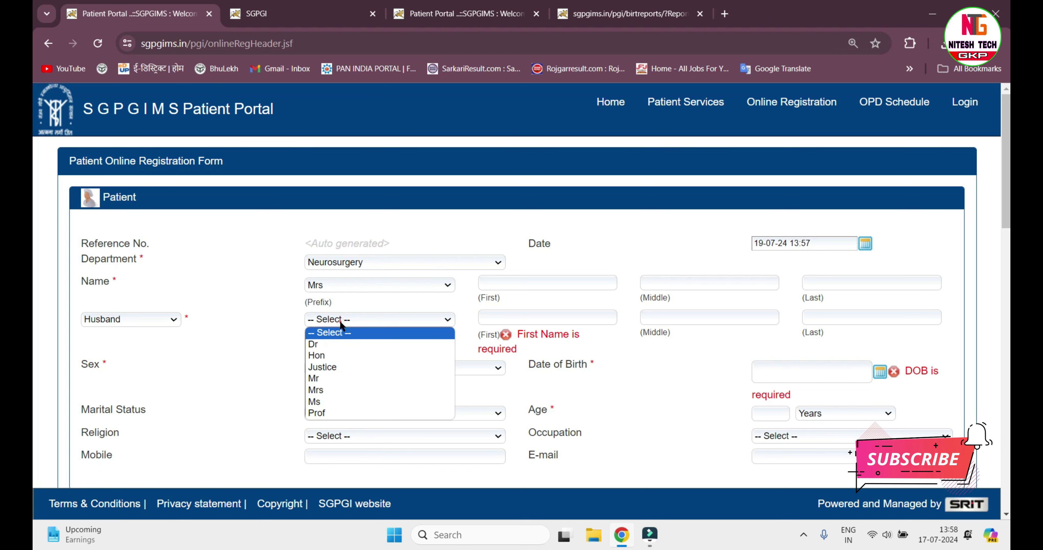
pyautogui.click(320, 378)
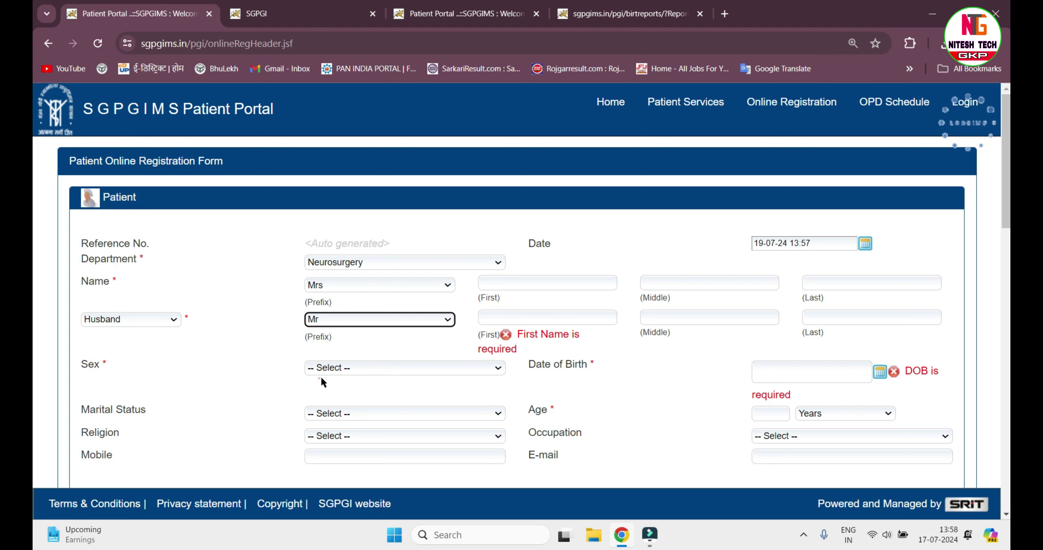
pyautogui.click(504, 317)
pyautogui.click(707, 319)
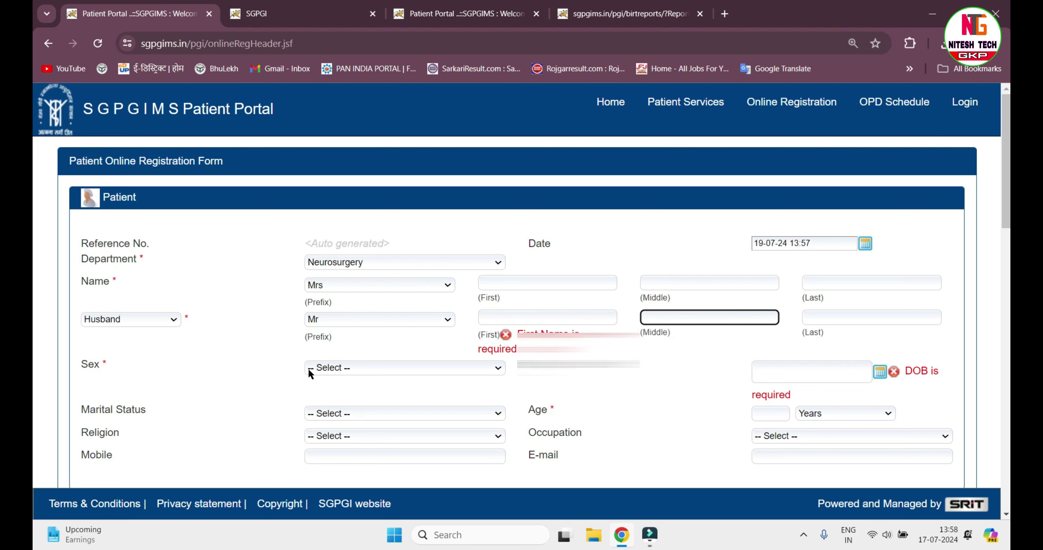
# - Set the patient's sex to FEMALE in the registration form
pyautogui.scroll(-2, 308, 369)
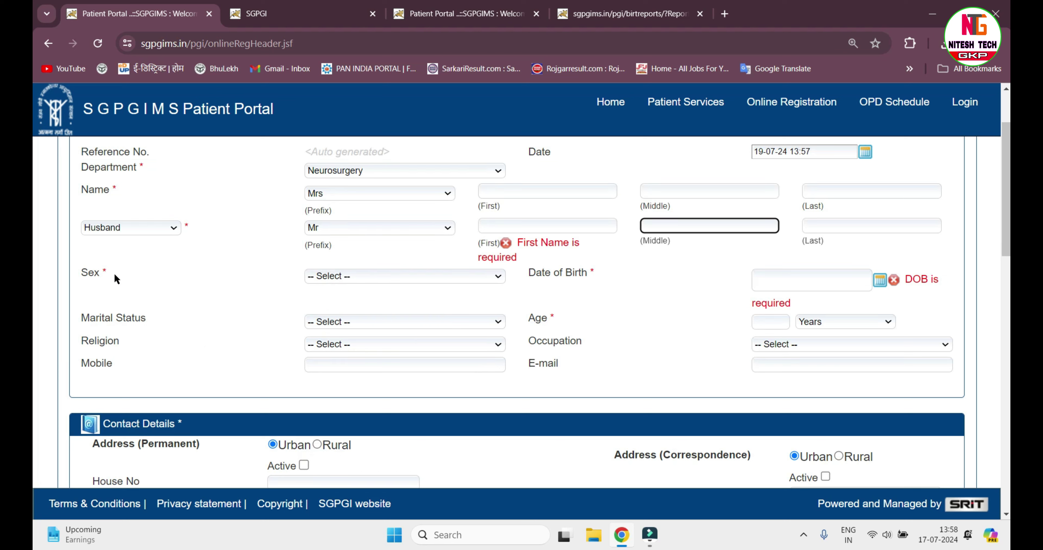
pyautogui.click(343, 279)
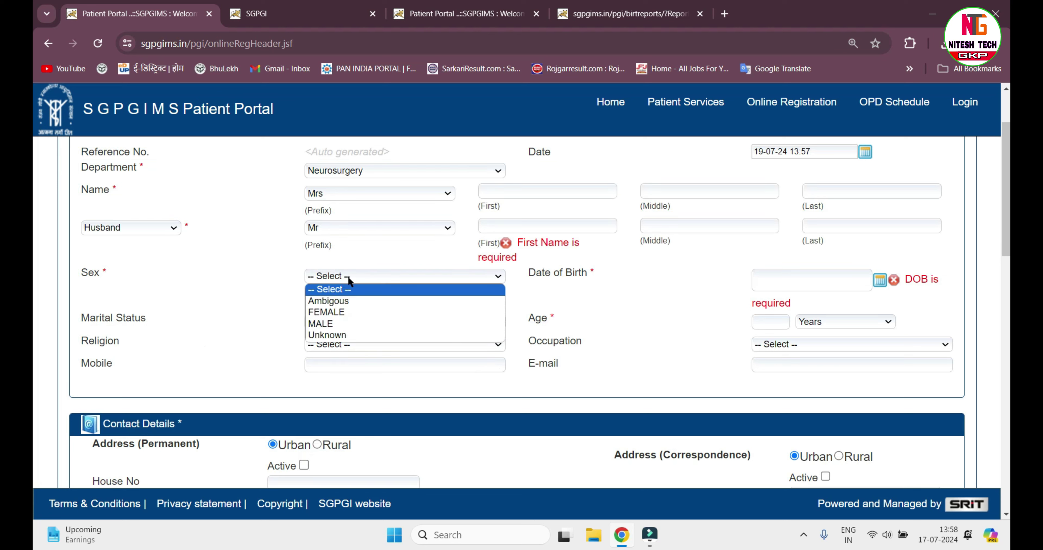
pyautogui.click(341, 316)
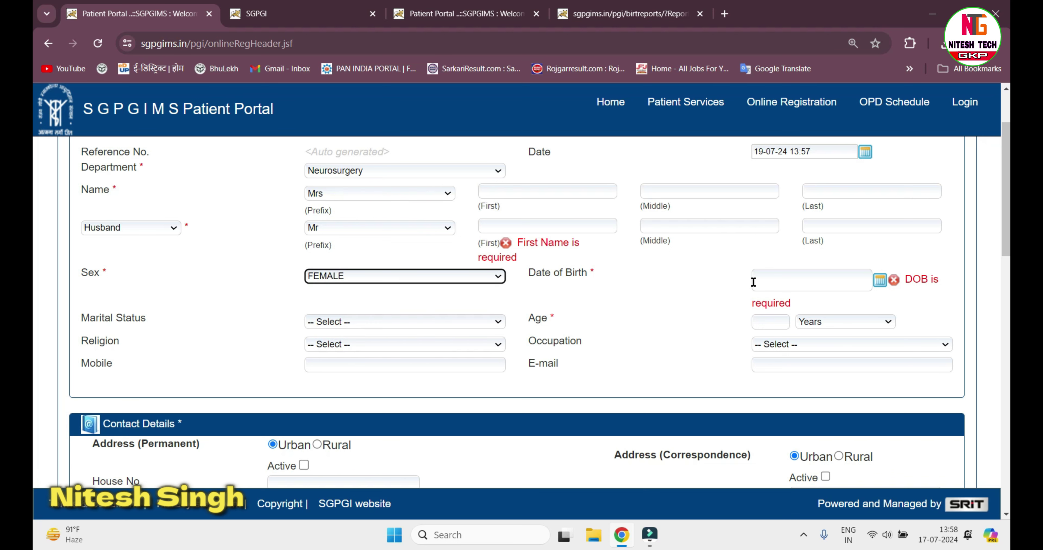
pyautogui.click(880, 279)
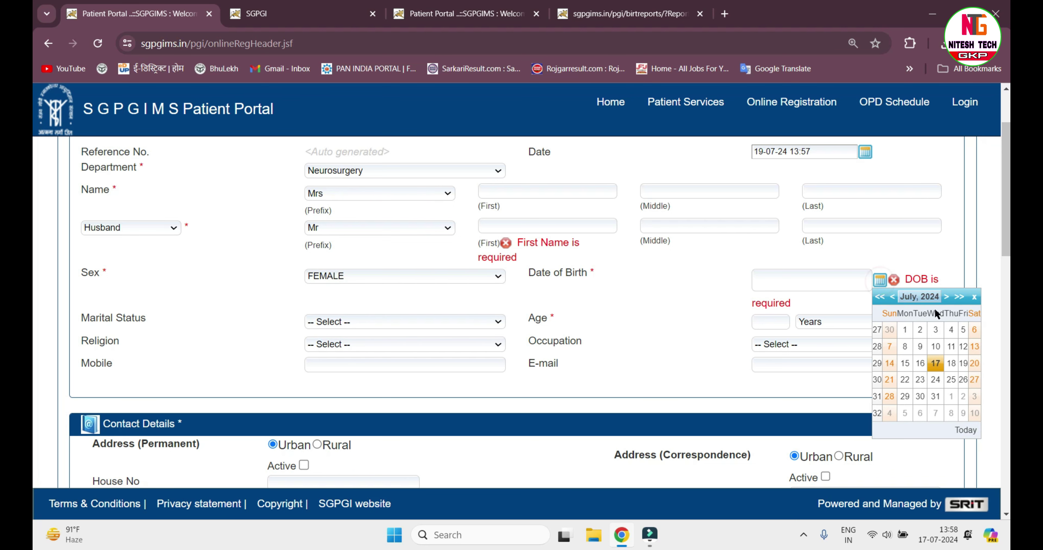
pyautogui.click(933, 302)
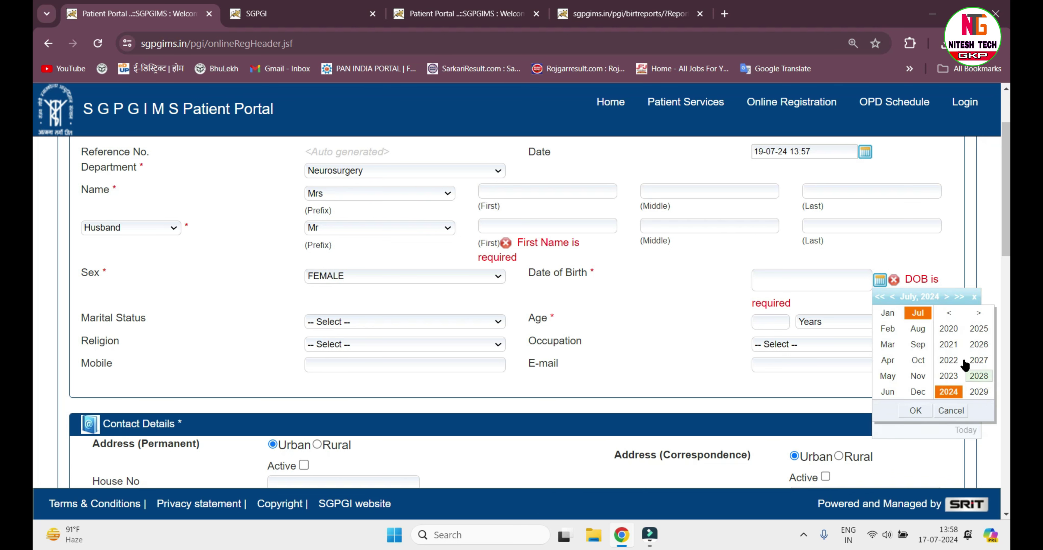
pyautogui.click(948, 314)
pyautogui.click(948, 313)
pyautogui.click(948, 314)
pyautogui.click(949, 314)
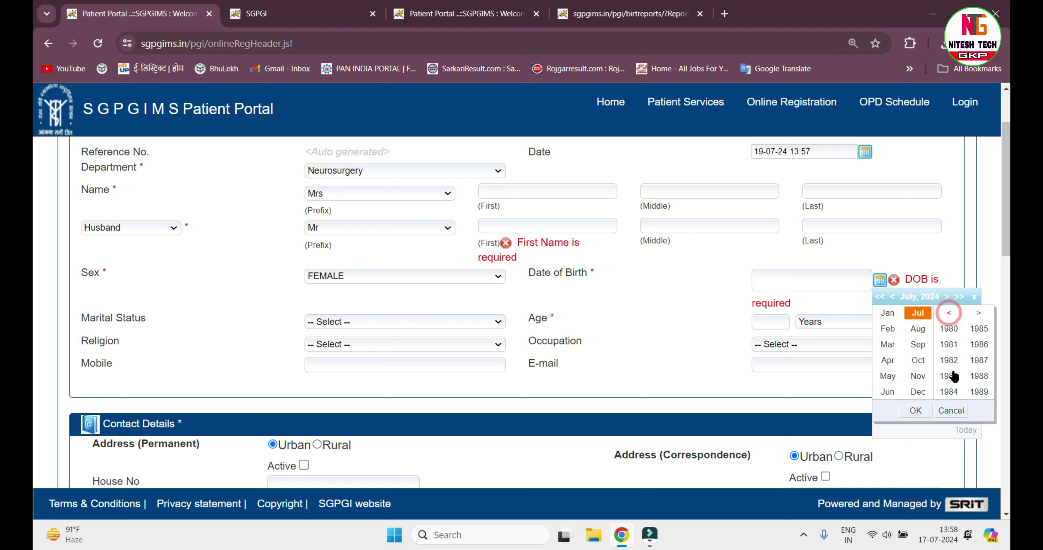
pyautogui.click(979, 377)
pyautogui.click(888, 328)
pyautogui.click(675, 310)
# - Enter the patient's age as 26 with the unit Years
pyautogui.click(769, 324)
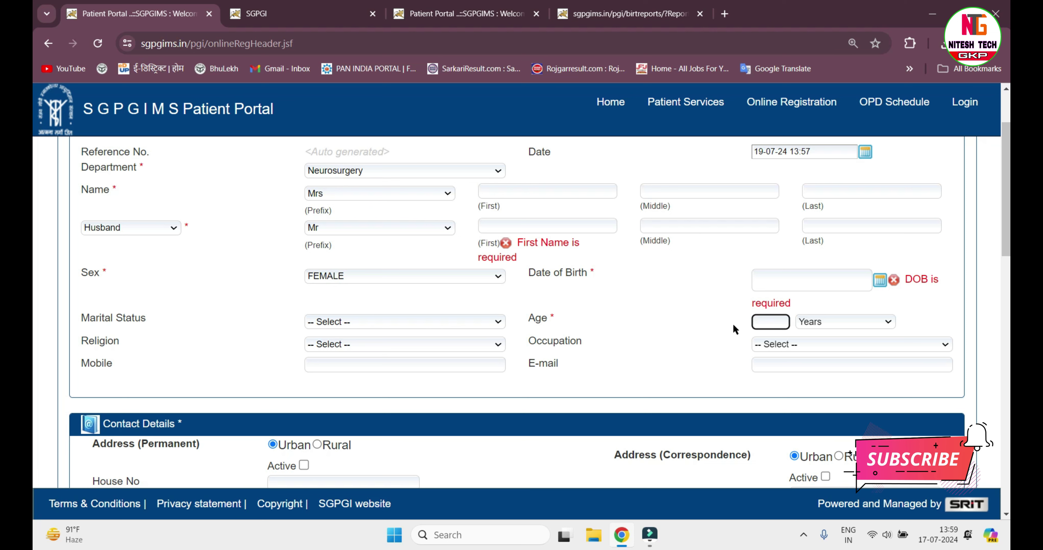
pyautogui.write('26')
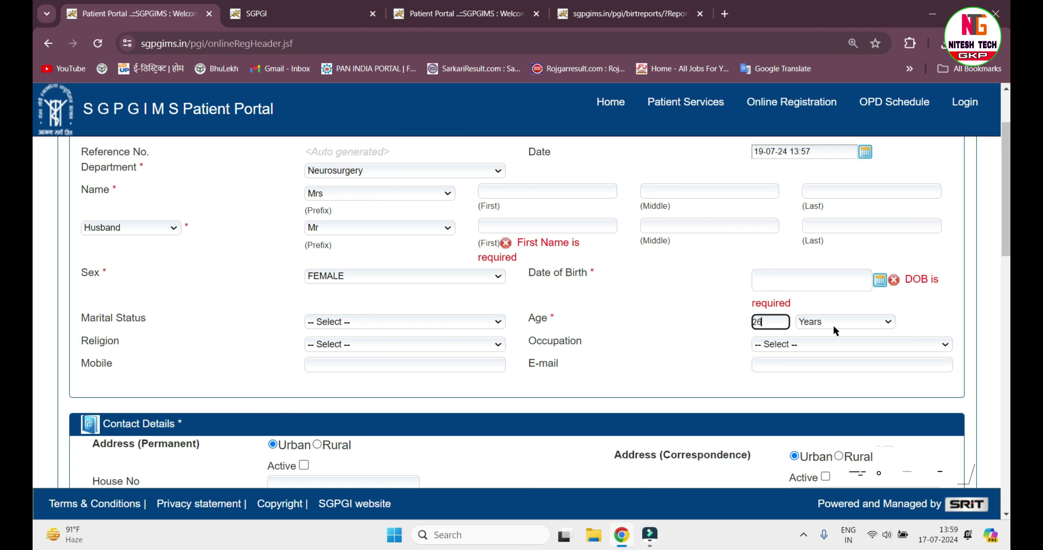
pyautogui.click(833, 324)
pyautogui.click(830, 325)
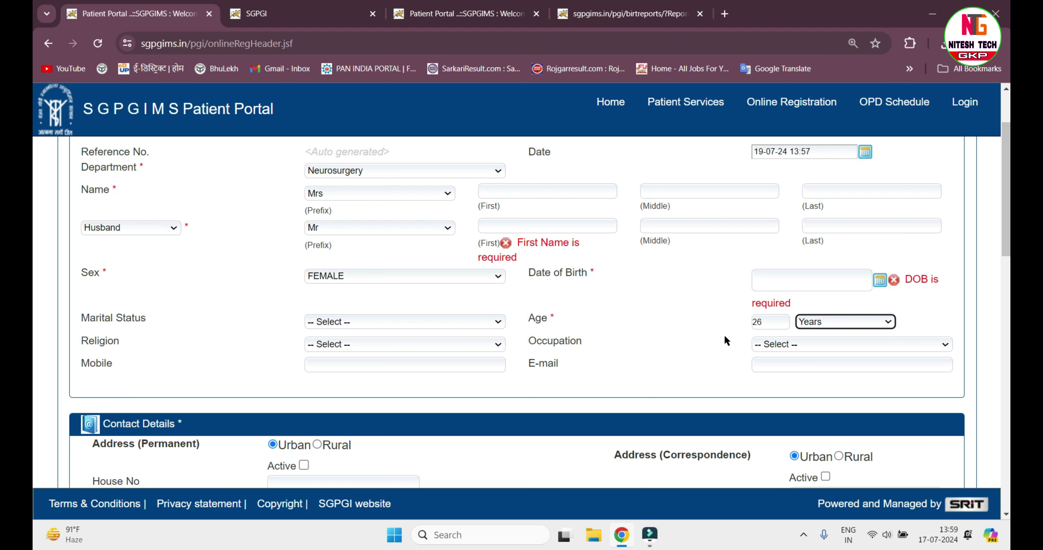
# - Set the patient's marital status to Married
pyautogui.click(347, 326)
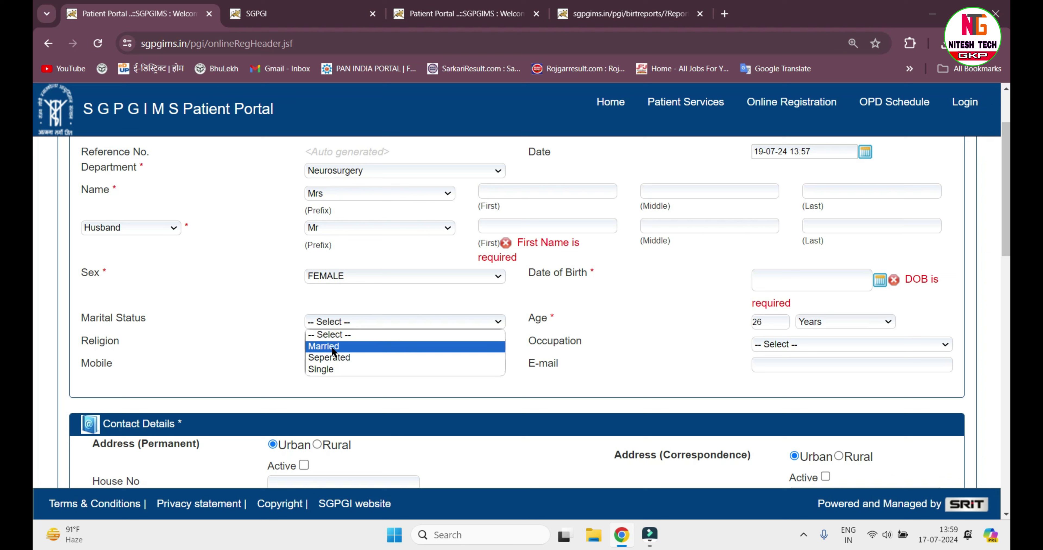
pyautogui.click(332, 349)
pyautogui.click(343, 323)
pyautogui.click(447, 300)
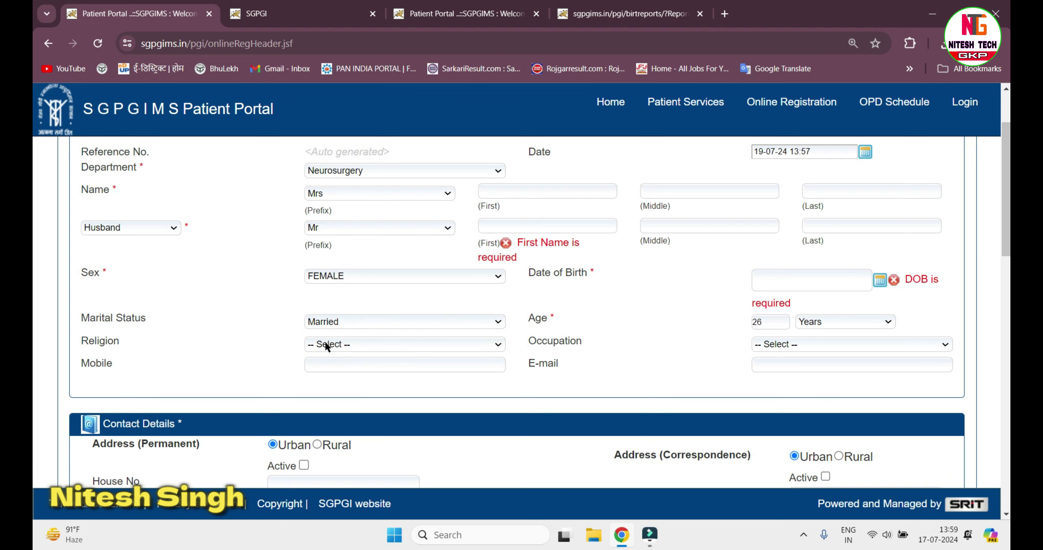
# - Set the patient's religion to Hindu and the occupation to Others
pyautogui.click(327, 345)
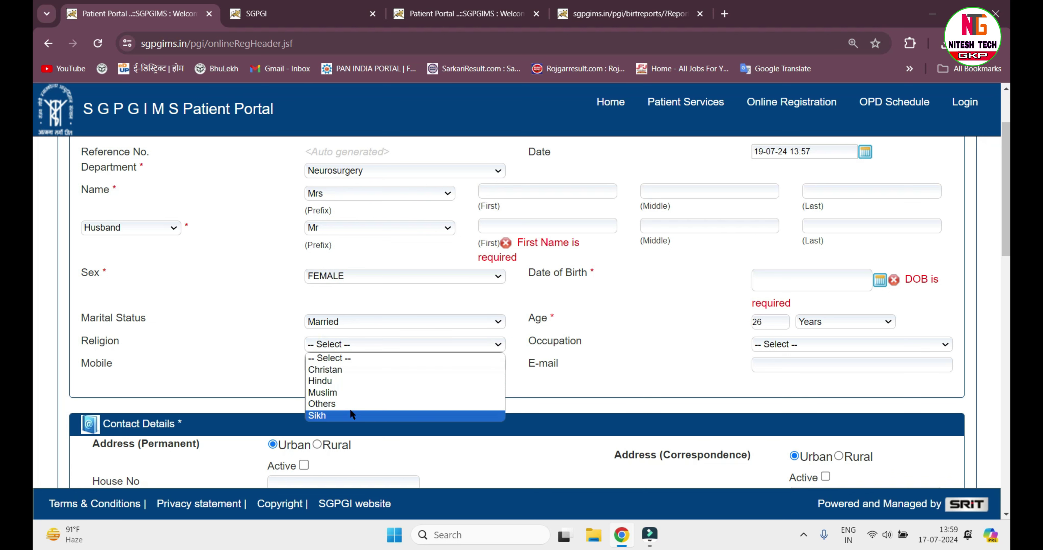
pyautogui.click(340, 382)
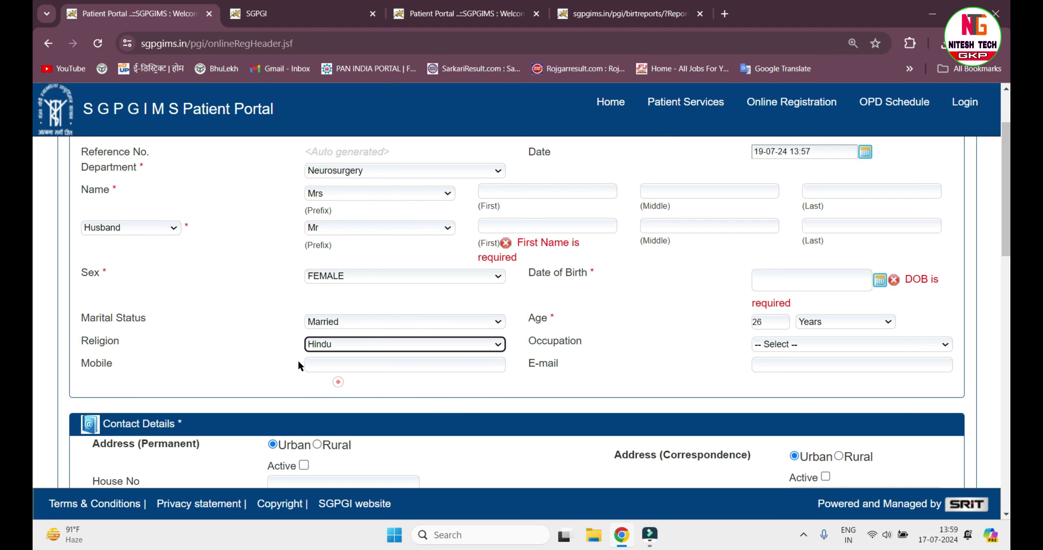
pyautogui.click(779, 342)
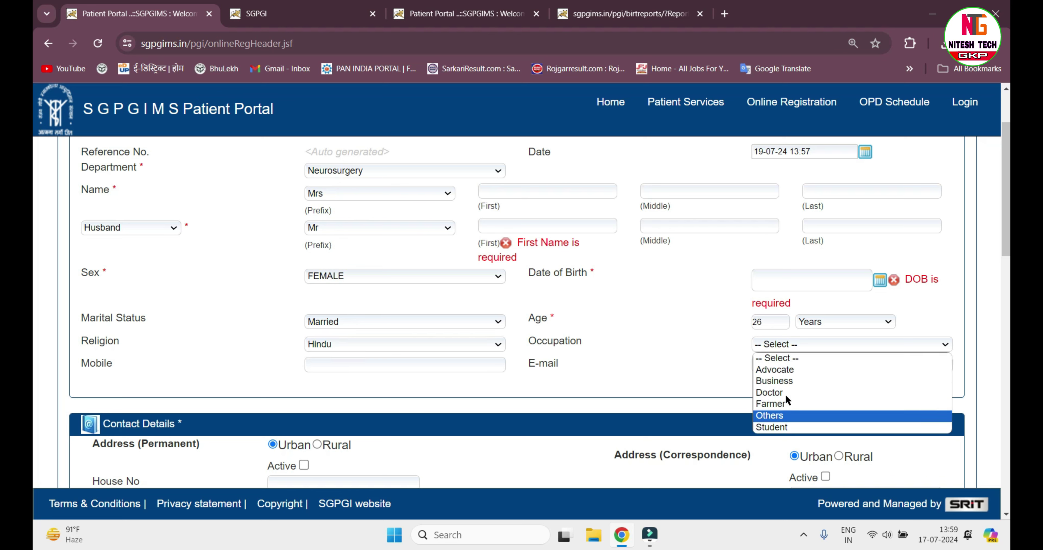
pyautogui.click(786, 421)
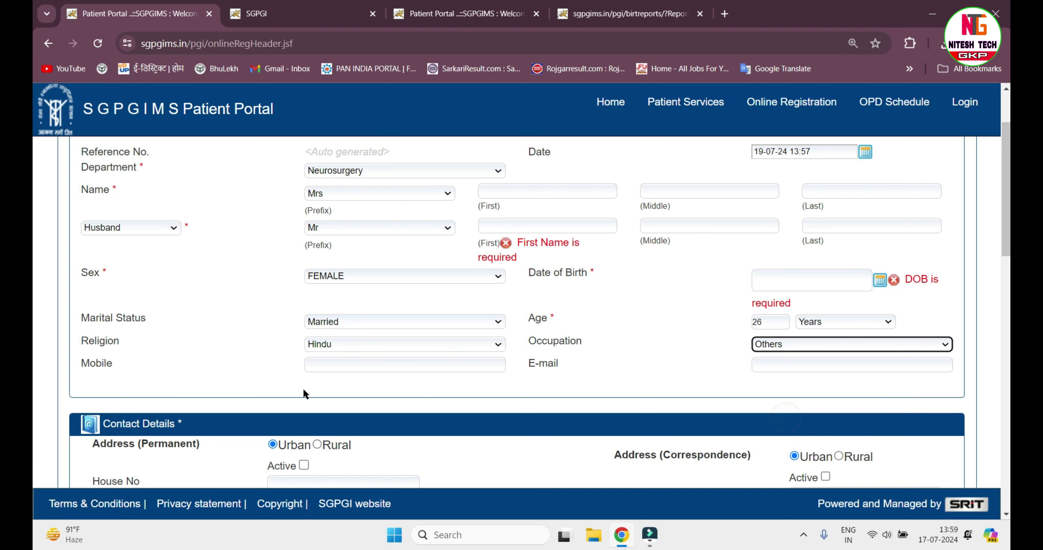
# - Select Urban as the permanent address type in the contact details
pyautogui.scroll(-2, 364, 331)
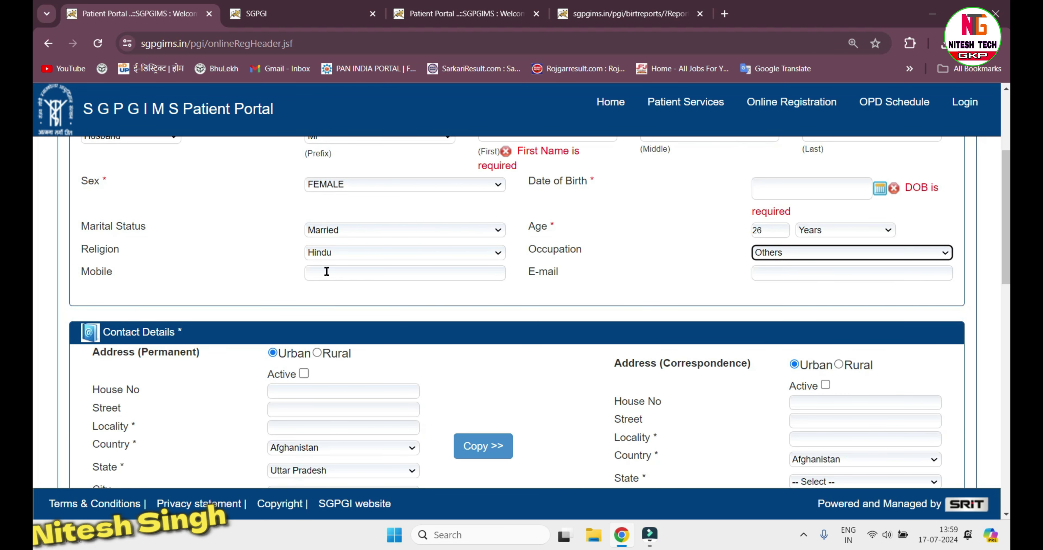
pyautogui.scroll(-4, 369, 299)
pyautogui.scroll(2, 339, 280)
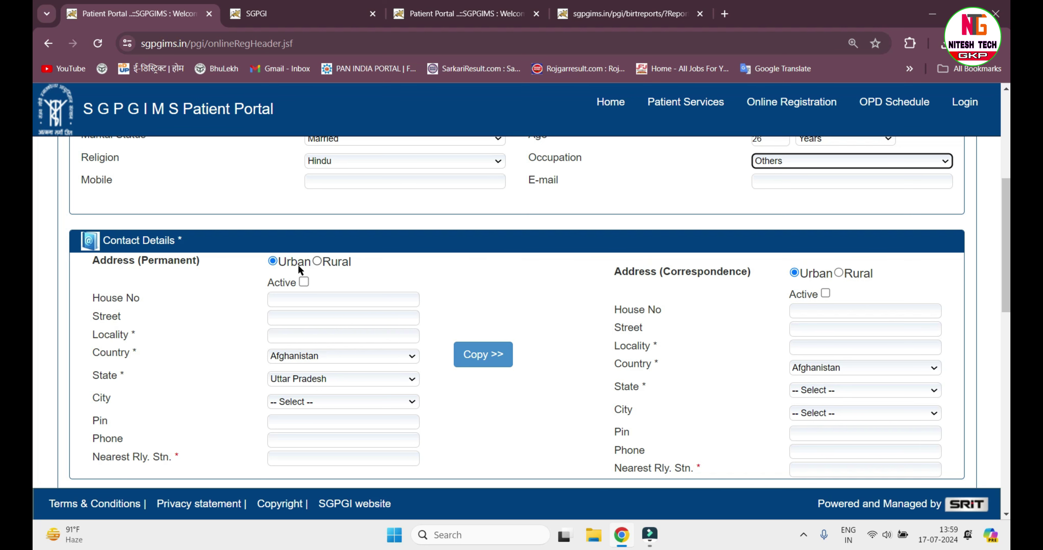
pyautogui.click(273, 262)
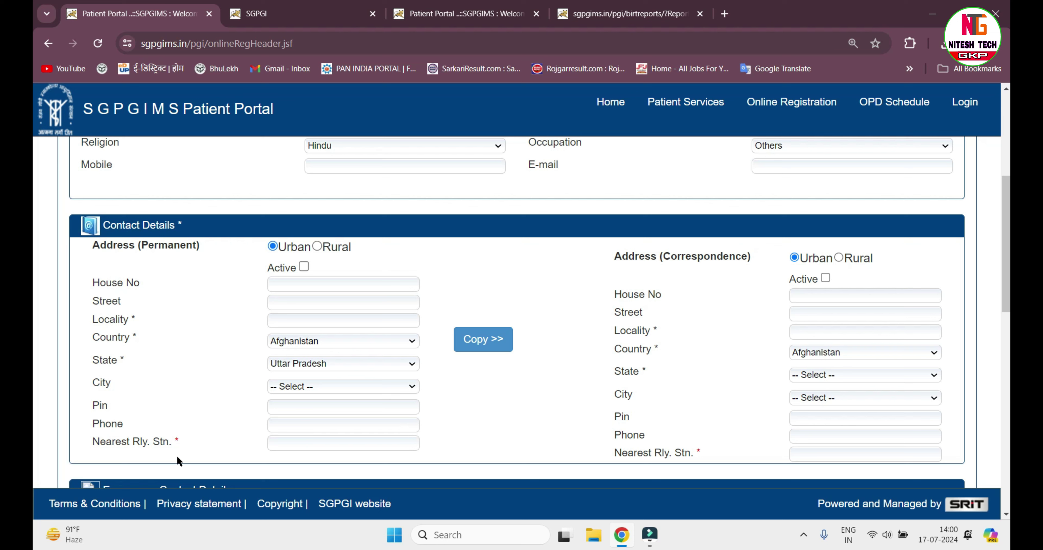
# - Review the permanent and correspondence address fields in the contact details, including the nearest railway station
pyautogui.moveTo(172, 441); pyautogui.dragTo(83, 444)
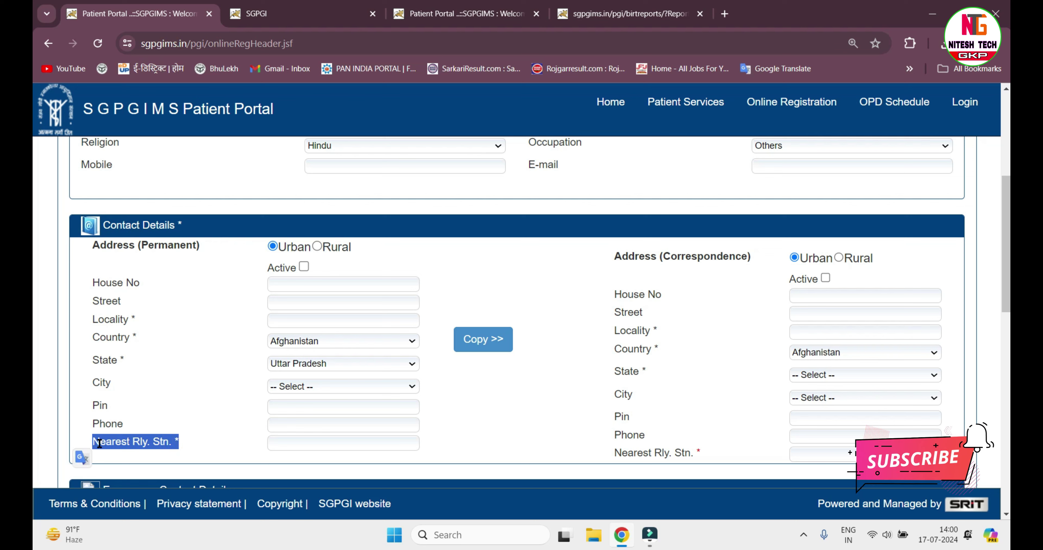
pyautogui.click(194, 449)
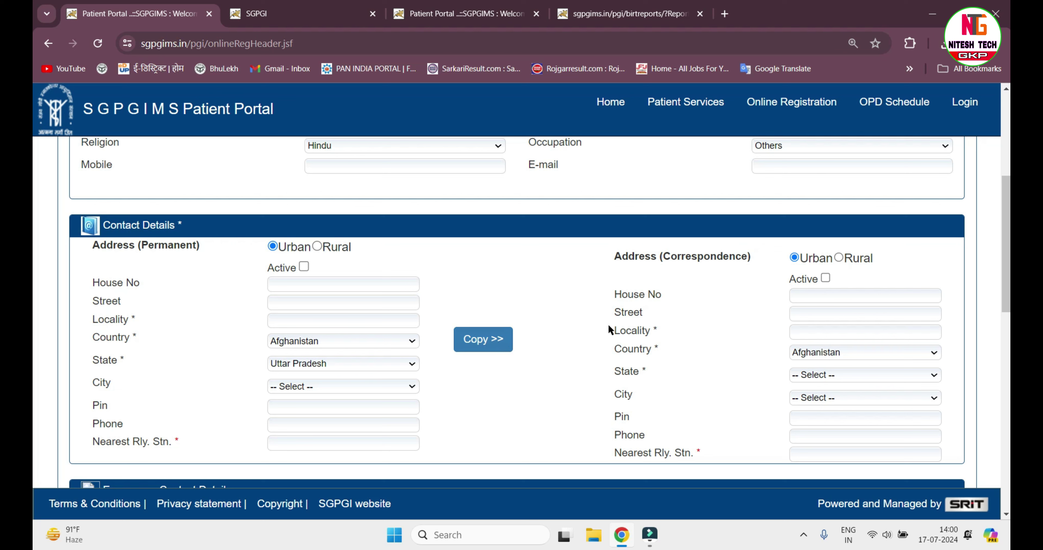
pyautogui.moveTo(856, 291); pyautogui.dragTo(866, 449)
pyautogui.click(963, 320)
pyautogui.moveTo(386, 260); pyautogui.dragTo(354, 456)
pyautogui.moveTo(682, 256); pyautogui.dragTo(648, 453)
pyautogui.scroll(-2, 556, 369)
pyautogui.scroll(-2, 584, 298)
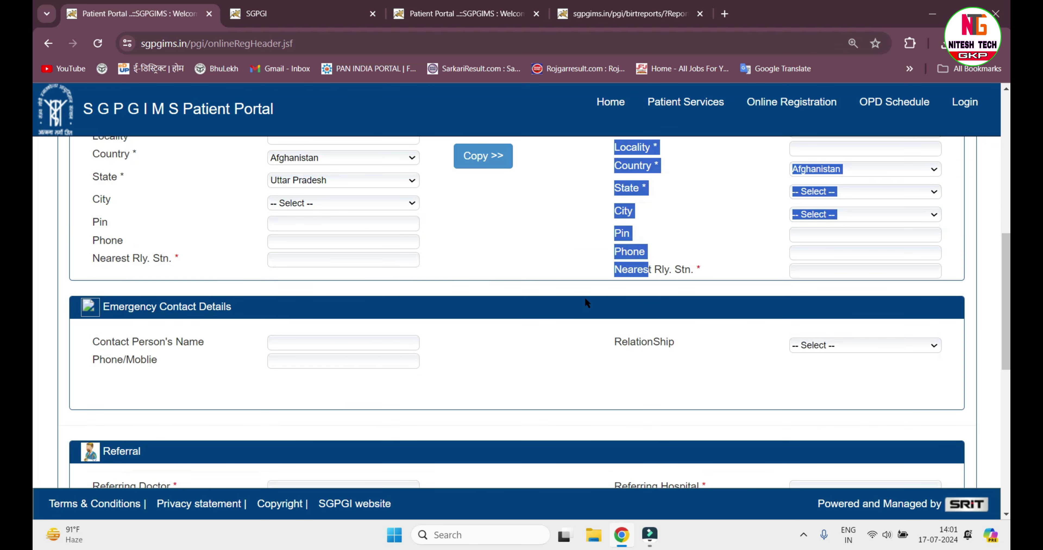
# - Review the emergency contact's name, phone and relationship fields, including the available relationship options, without filling them in
pyautogui.scroll(-2, 236, 293)
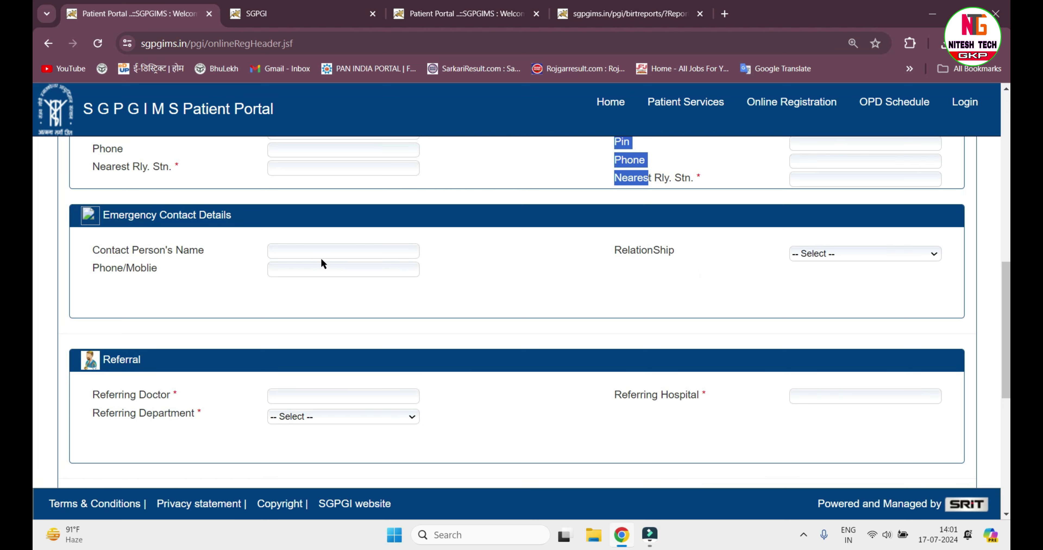
pyautogui.click(307, 249)
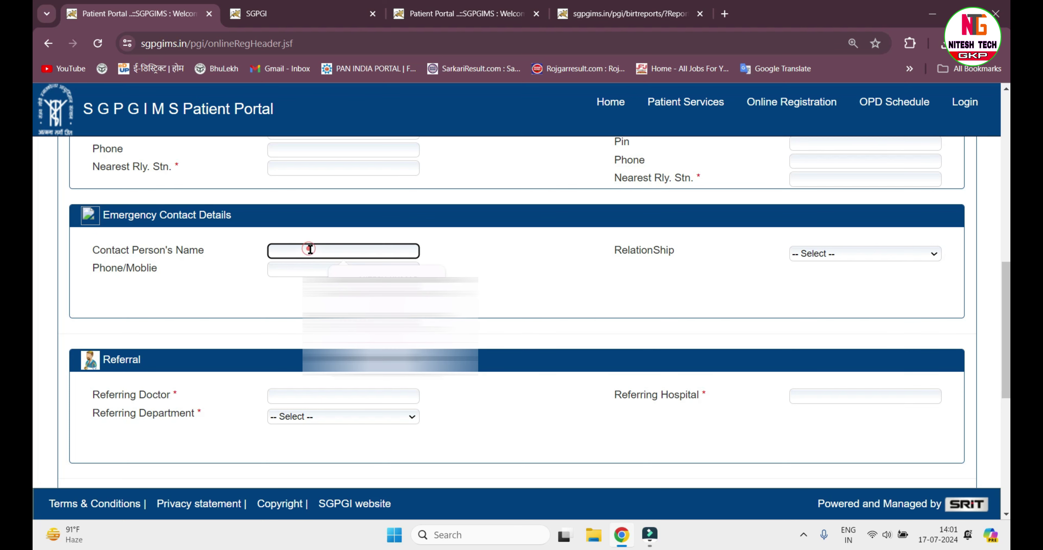
pyautogui.click(815, 254)
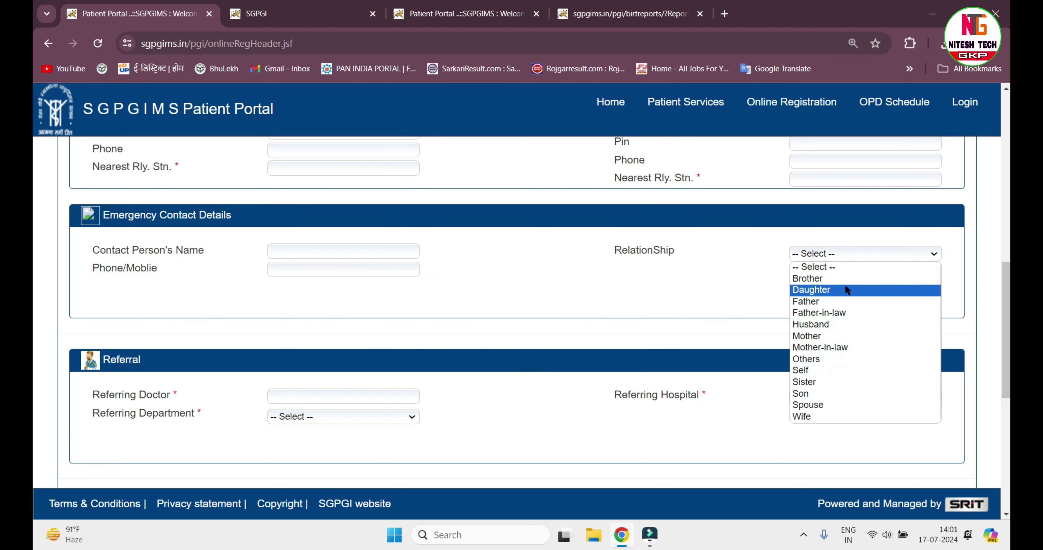
pyautogui.click(694, 296)
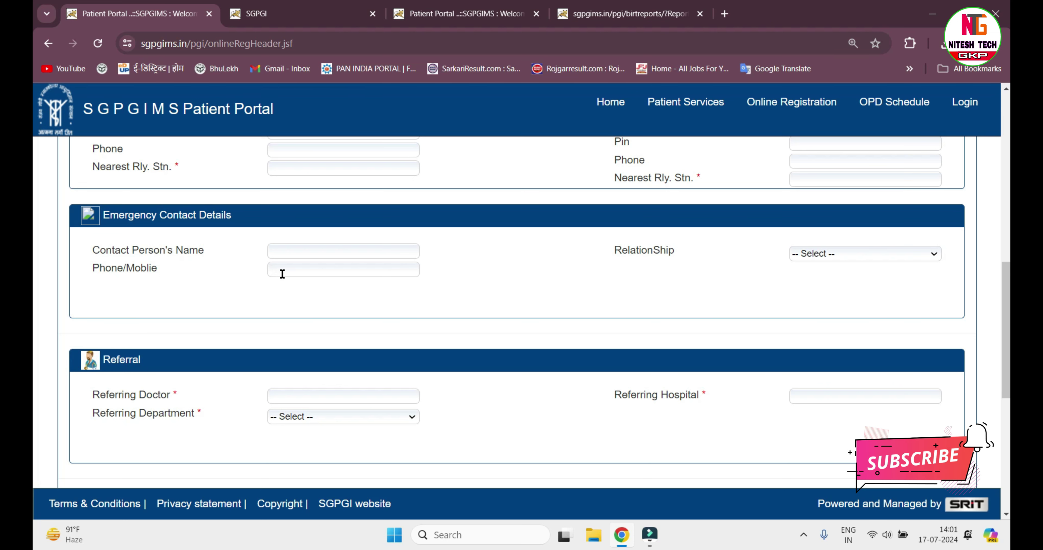
pyautogui.click(479, 274)
pyautogui.click(314, 272)
pyautogui.click(512, 279)
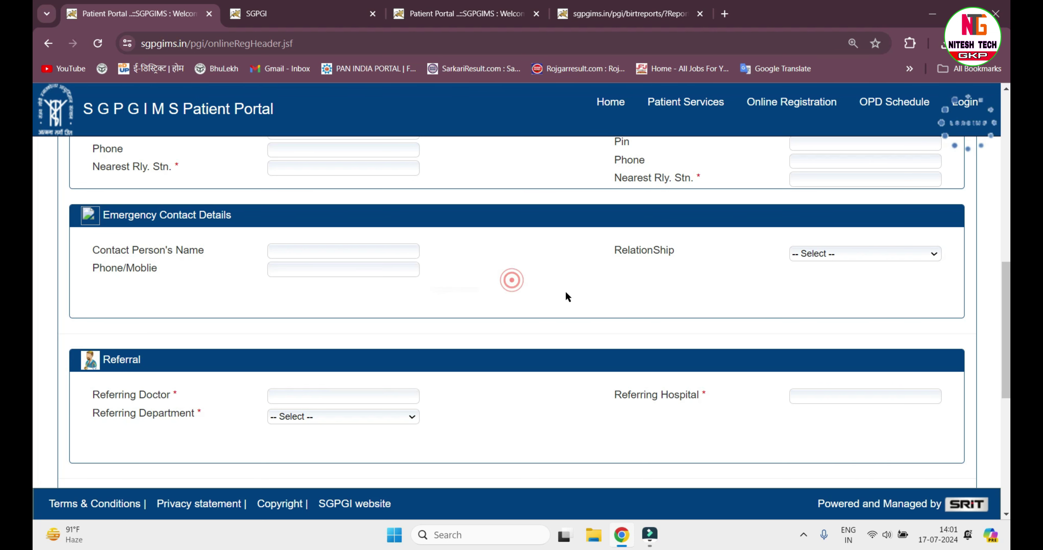
# - Examine the referral section's doctor and hospital fields and browse the referring department options without choosing one
pyautogui.scroll(-2, 129, 301)
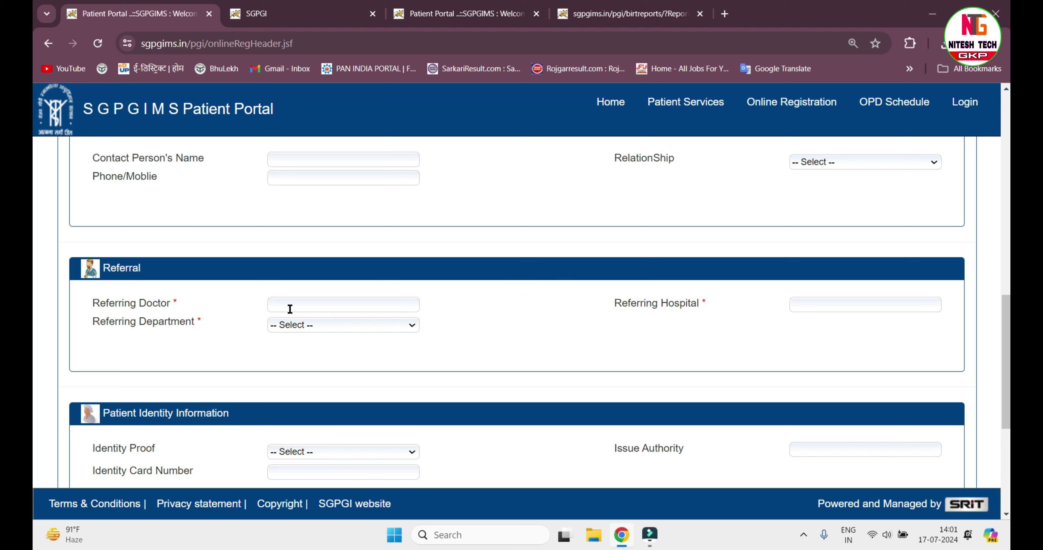
pyautogui.tripleClick(433, 303)
pyautogui.click(544, 298)
pyautogui.click(346, 329)
pyautogui.scroll(-5, 345, 200)
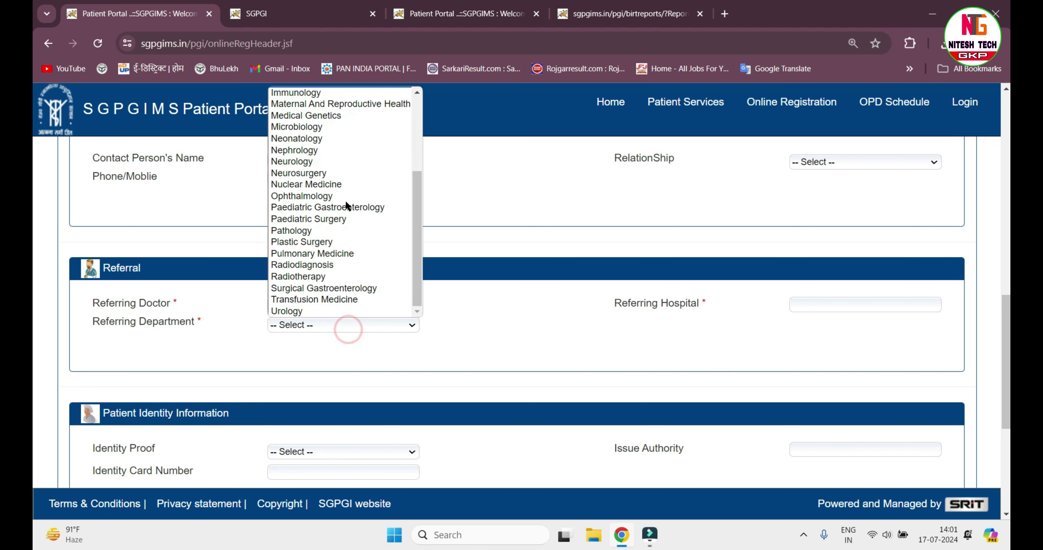
pyautogui.scroll(4, 340, 206)
pyautogui.scroll(-4, 340, 206)
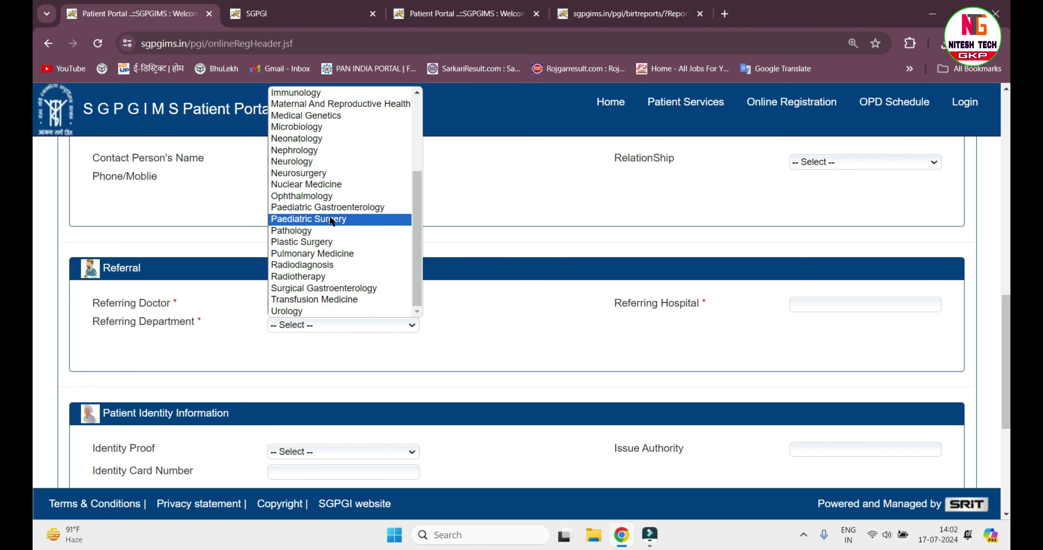
pyautogui.click(396, 361)
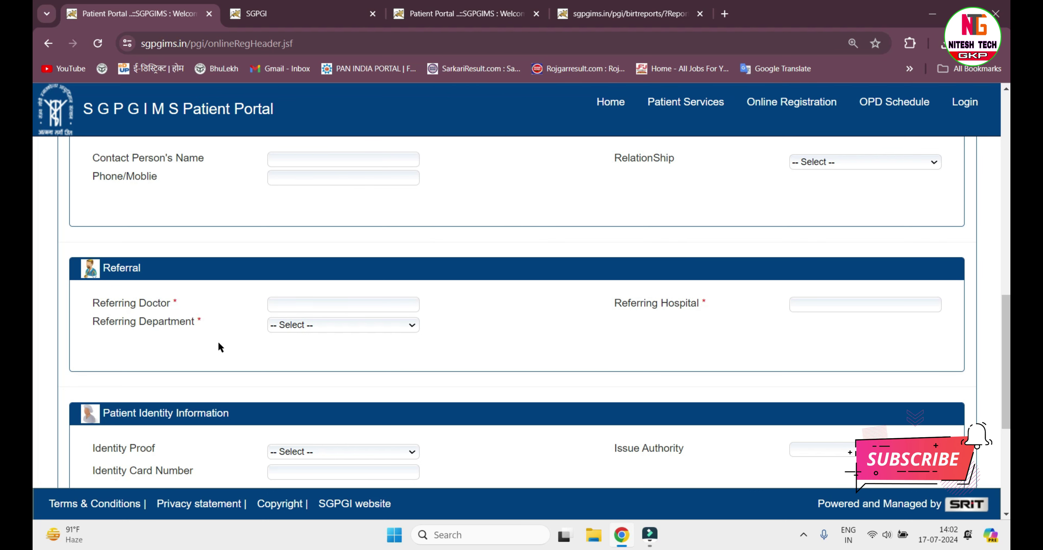
pyautogui.click(290, 337)
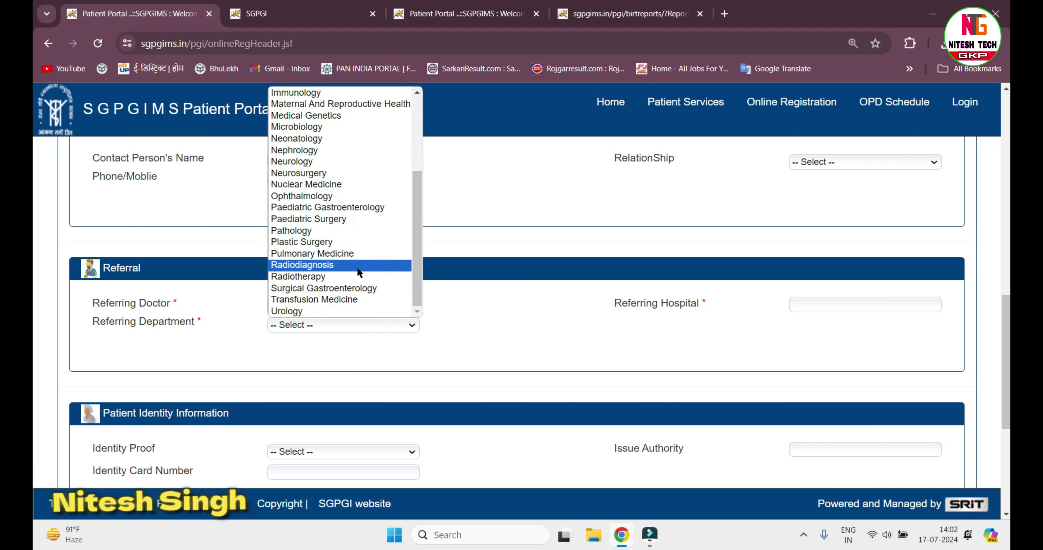
pyautogui.click(494, 312)
# - Set the identity proof to Adhar Card, leaving the issue authority and identity card number blank
pyautogui.scroll(-5, 495, 312)
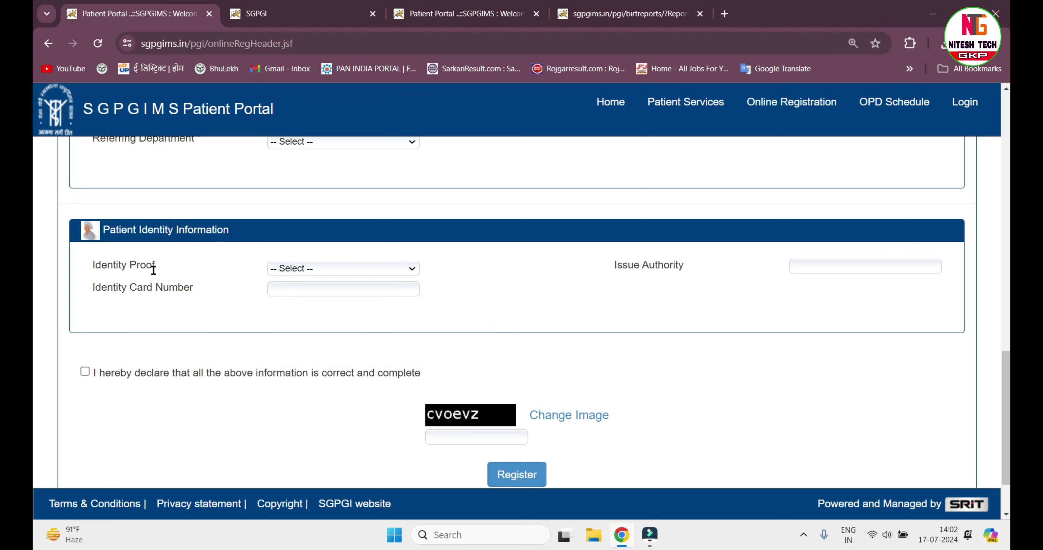
pyautogui.click(310, 271)
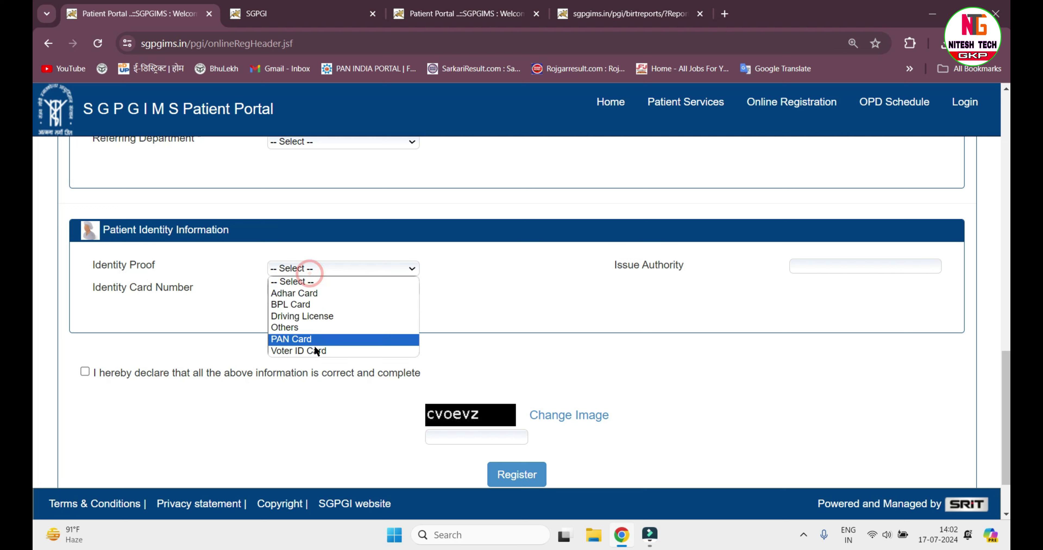
pyautogui.click(326, 294)
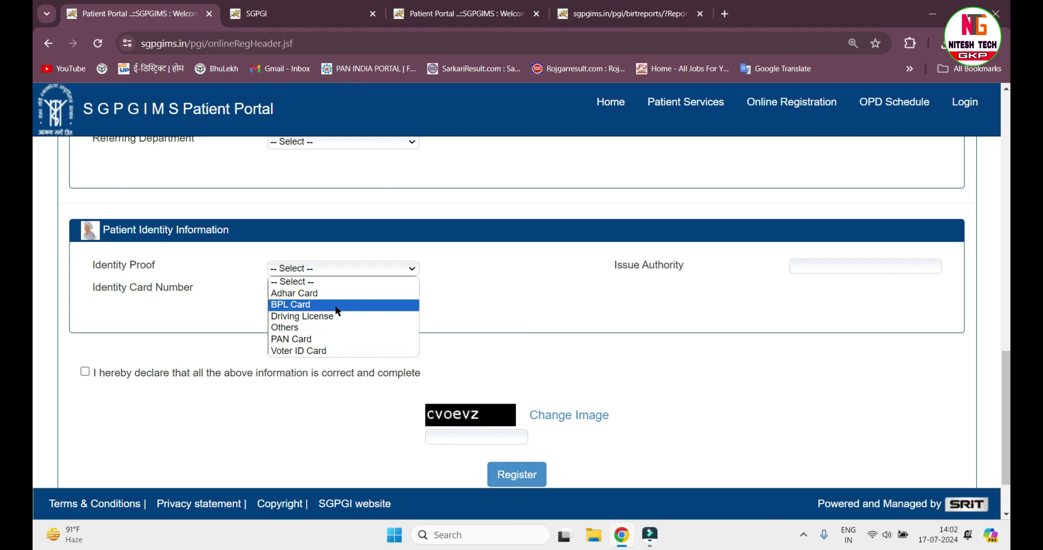
pyautogui.click(321, 292)
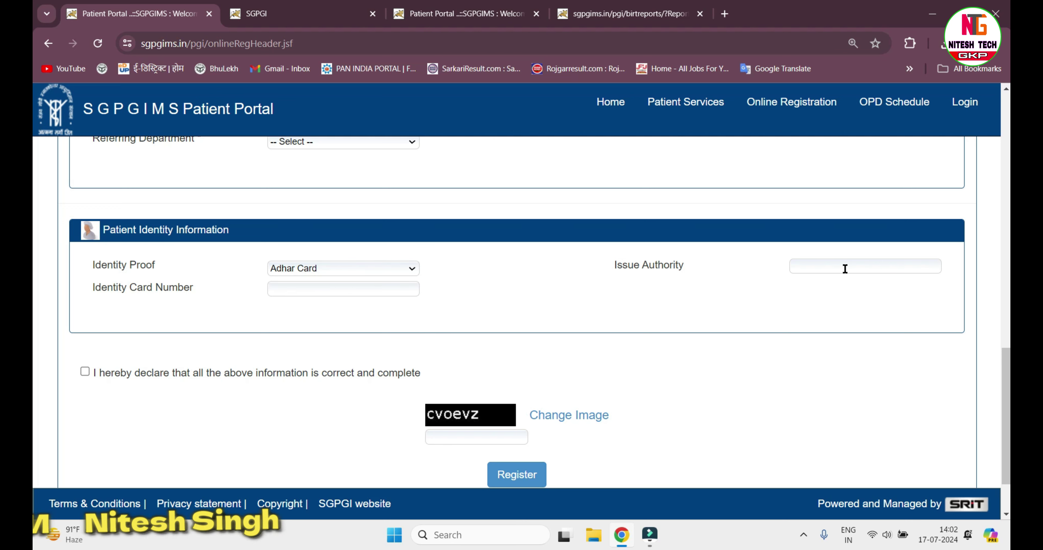
pyautogui.click(313, 269)
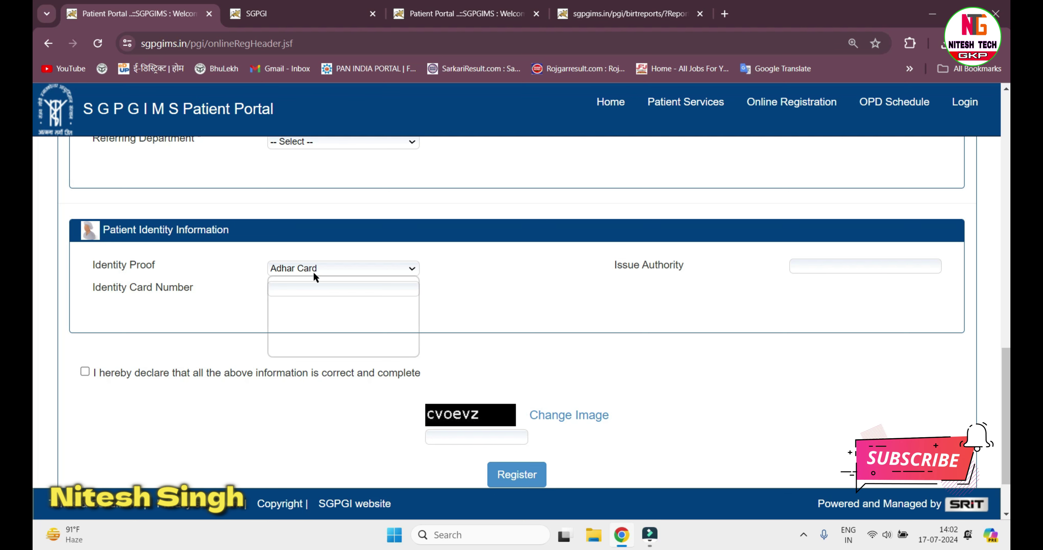
pyautogui.click(866, 269)
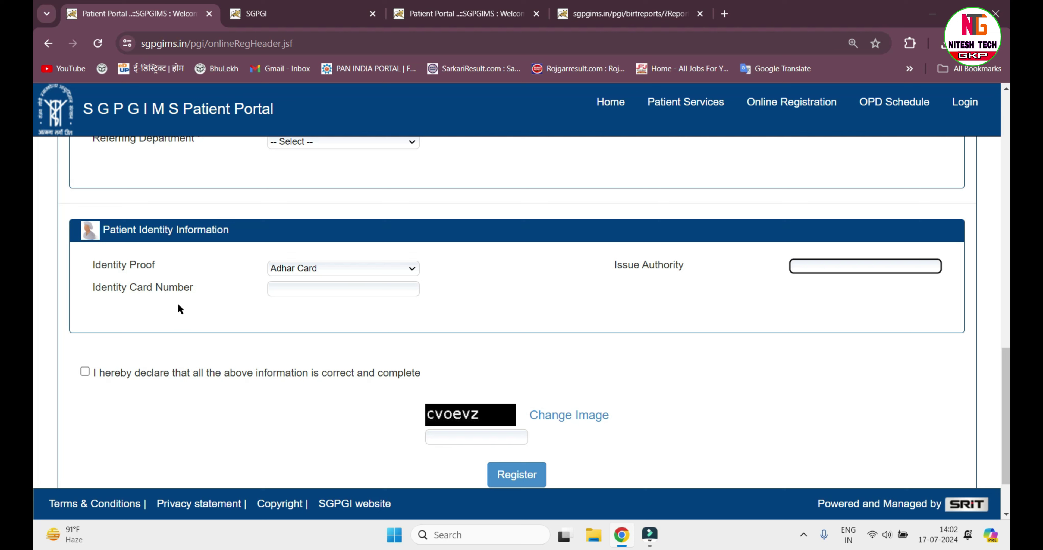
pyautogui.click(293, 288)
# - Accept the declaration that all information is correct and complete, and place the cursor in the captcha field
pyautogui.scroll(-2, 251, 296)
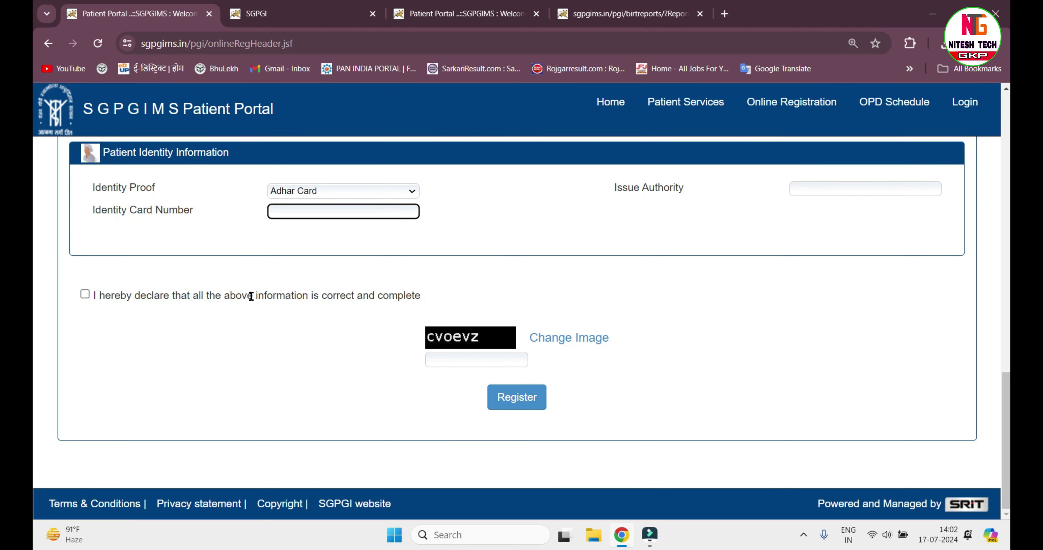
pyautogui.scroll(8, 544, 330)
pyautogui.scroll(-8, 479, 349)
pyautogui.click(85, 294)
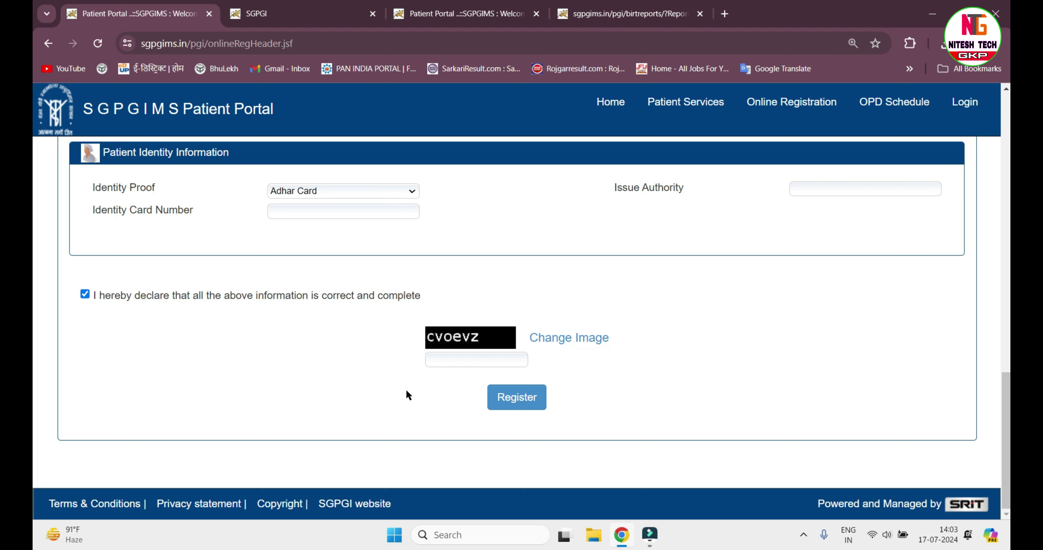
pyautogui.click(469, 362)
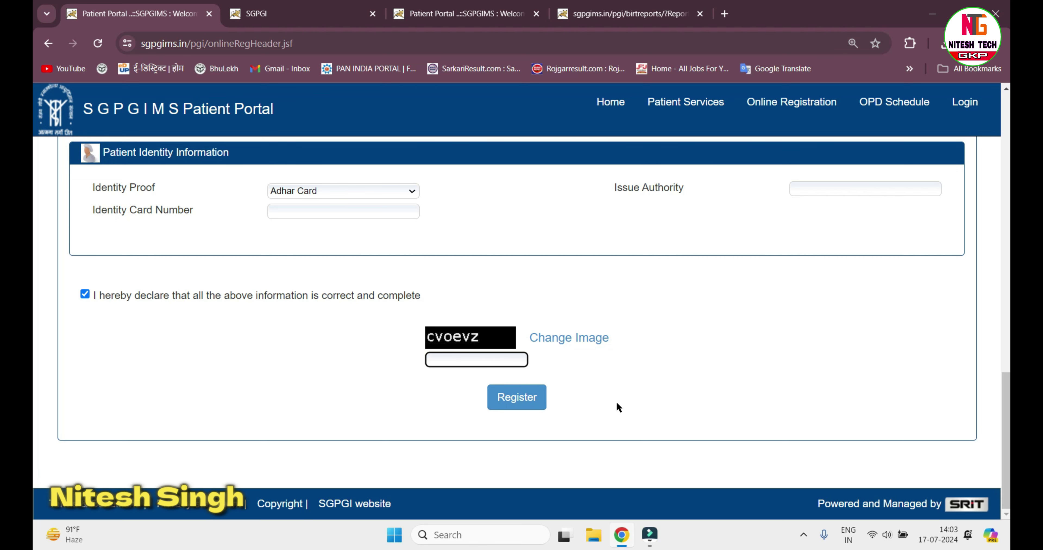
# - Look over the whole registration form from the patient section down to the captcha
pyautogui.scroll(8, 621, 390)
pyautogui.scroll(10, 614, 397)
pyautogui.scroll(-15, 613, 399)
pyautogui.scroll(15, 612, 398)
pyautogui.scroll(-10, 610, 399)
pyautogui.scroll(-5, 611, 400)
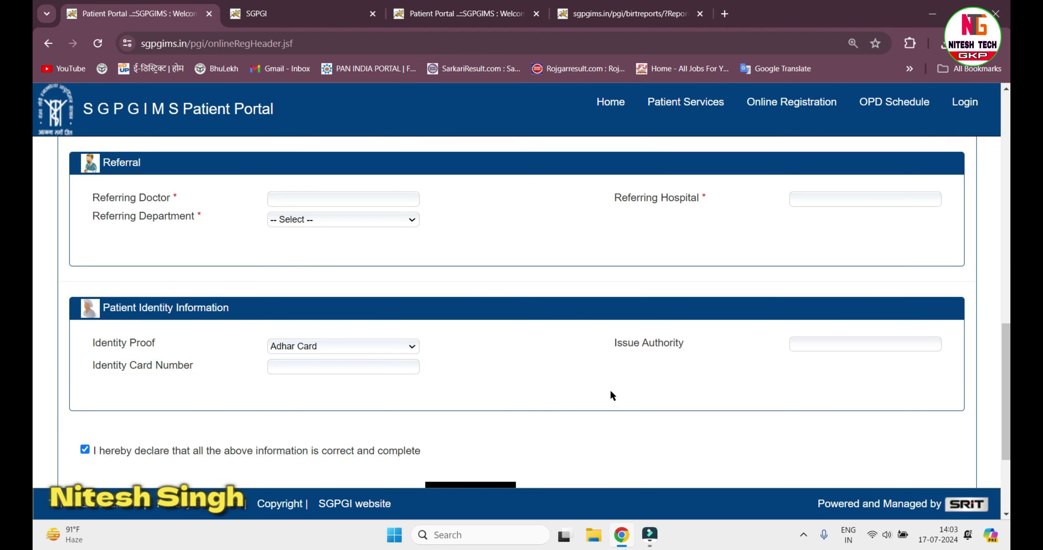
pyautogui.scroll(15, 585, 376)
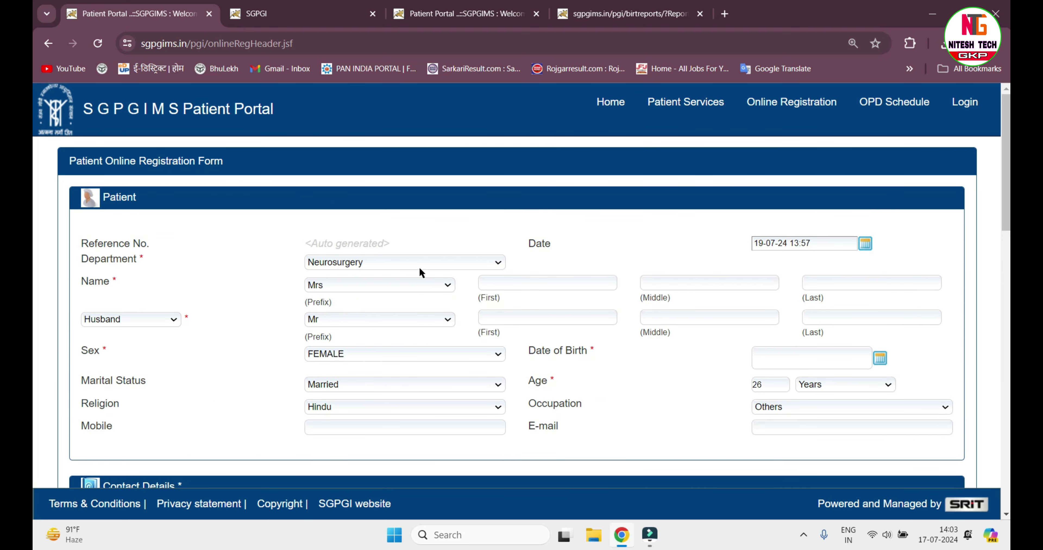
pyautogui.scroll(-20, 445, 267)
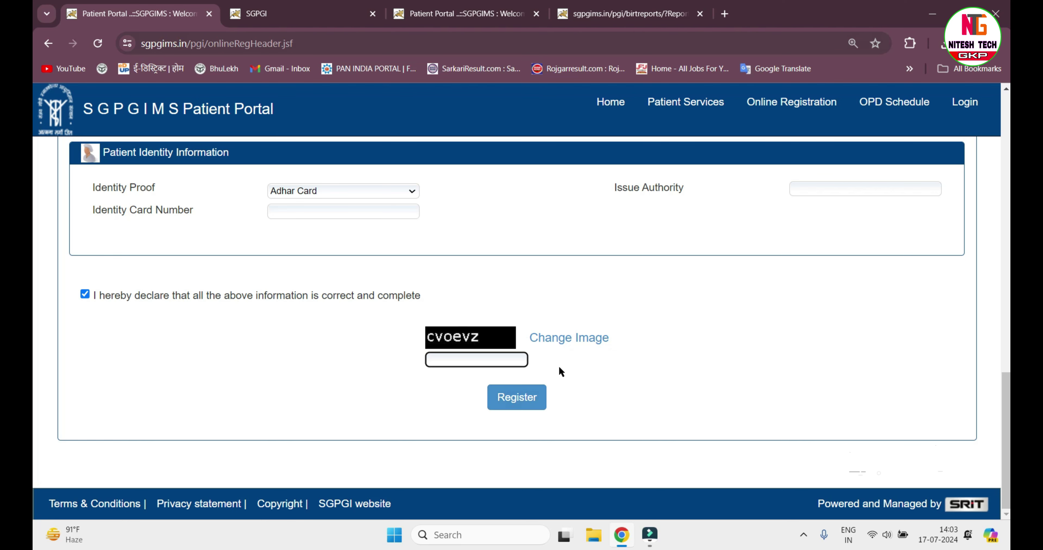
# - Switch to the completed registration page and open its printable registration form
pyautogui.click(305, 10)
pyautogui.click(479, 14)
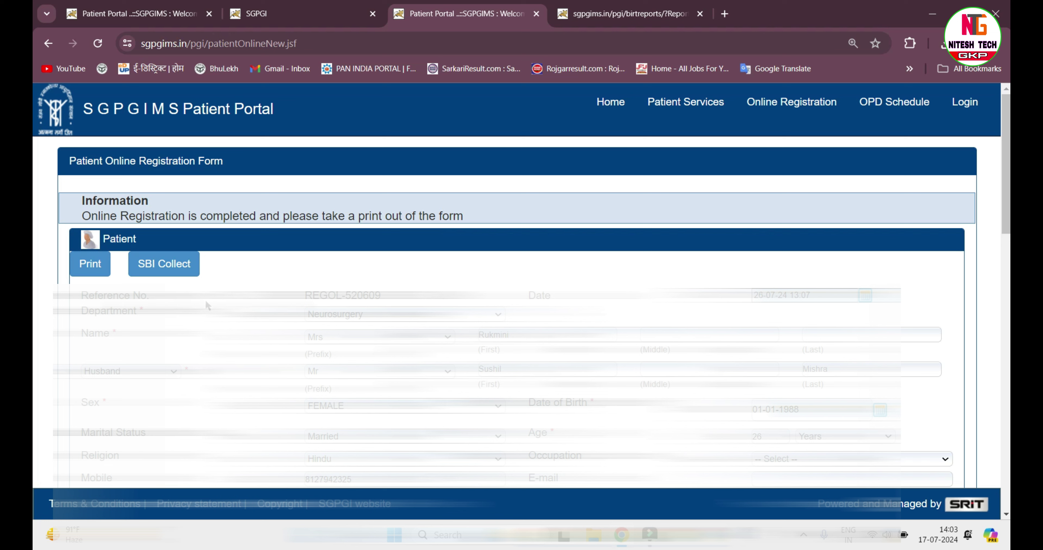
pyautogui.click(87, 277)
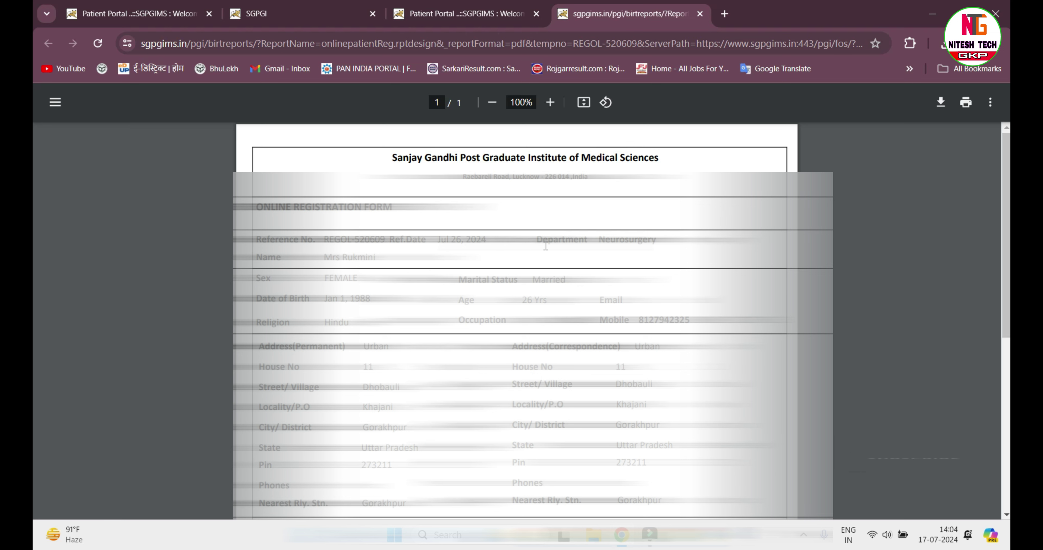
# - Recheck the completed registration page and read through the whole printable registration form PDF
pyautogui.click(473, 12)
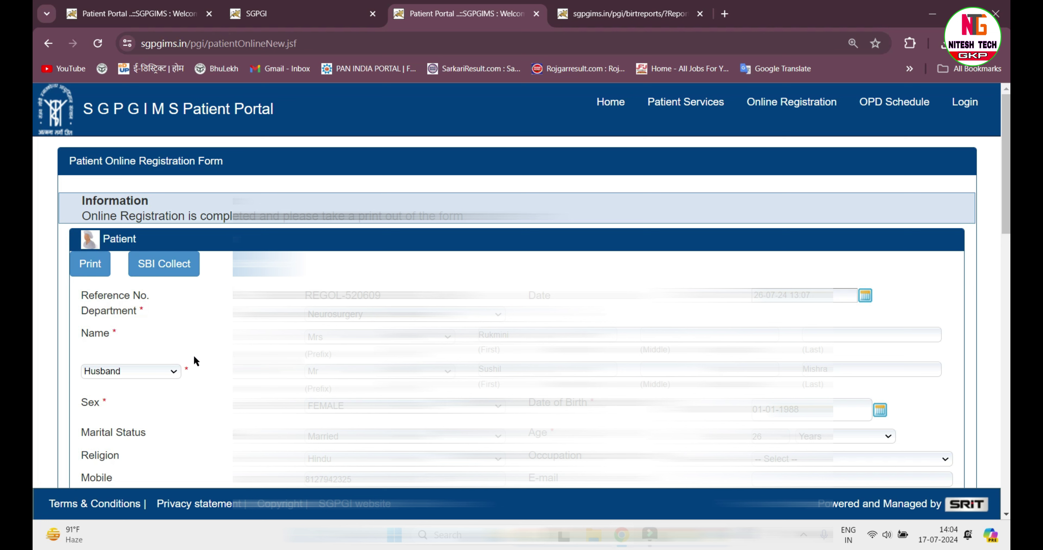
pyautogui.hotkey('ctrl', 'Tab')
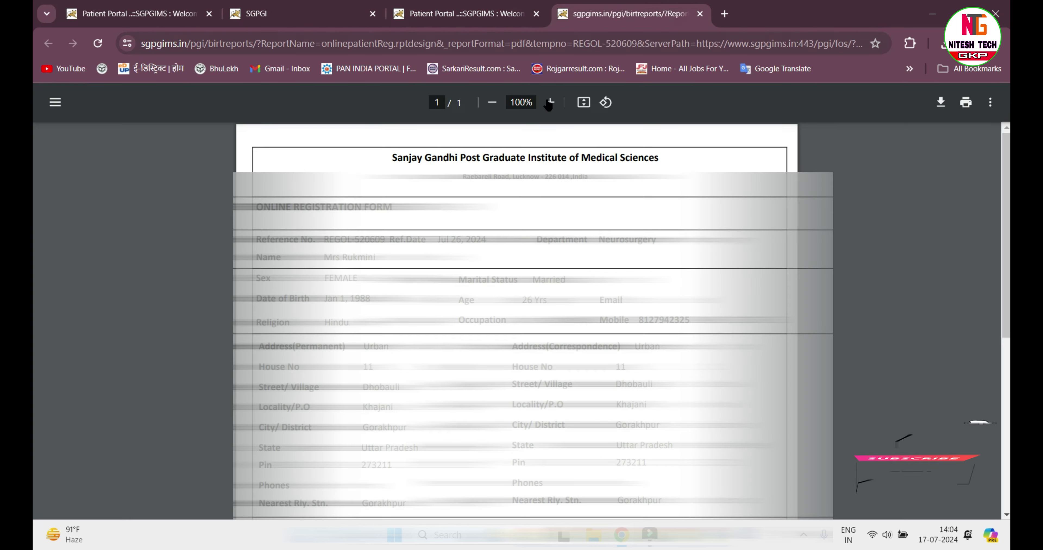
pyautogui.scroll(-5, 533, 320)
pyautogui.scroll(-3, 513, 198)
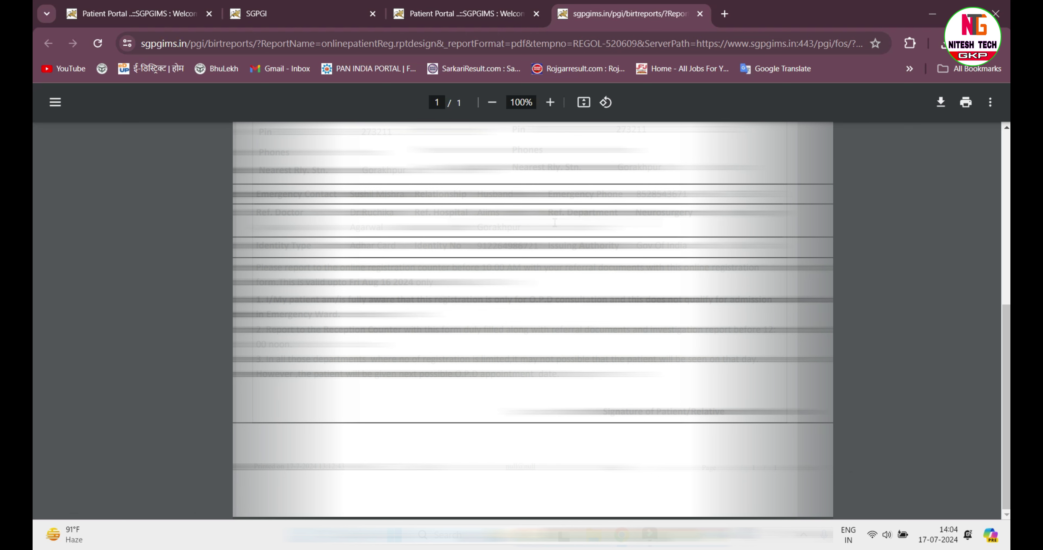
pyautogui.scroll(8, 554, 222)
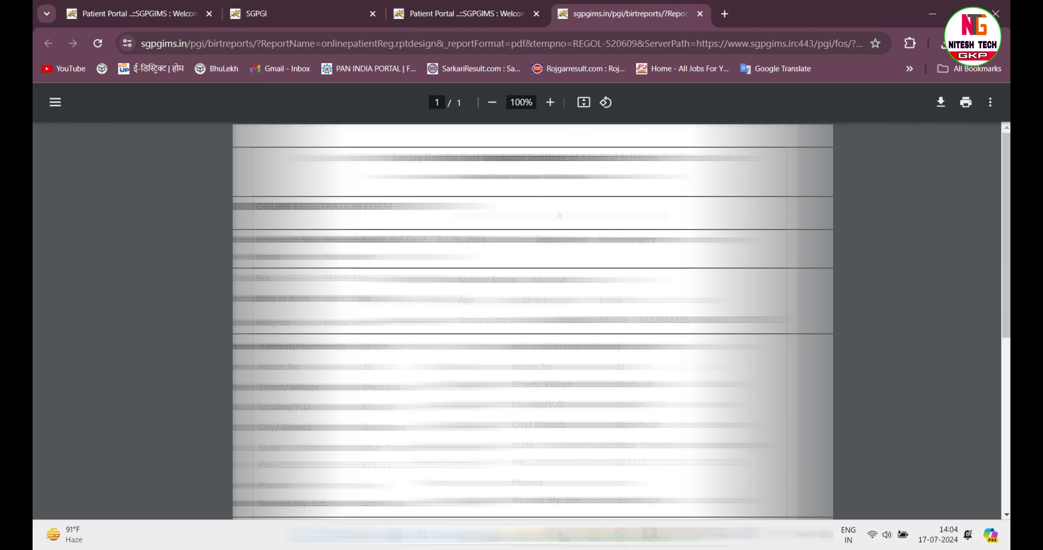